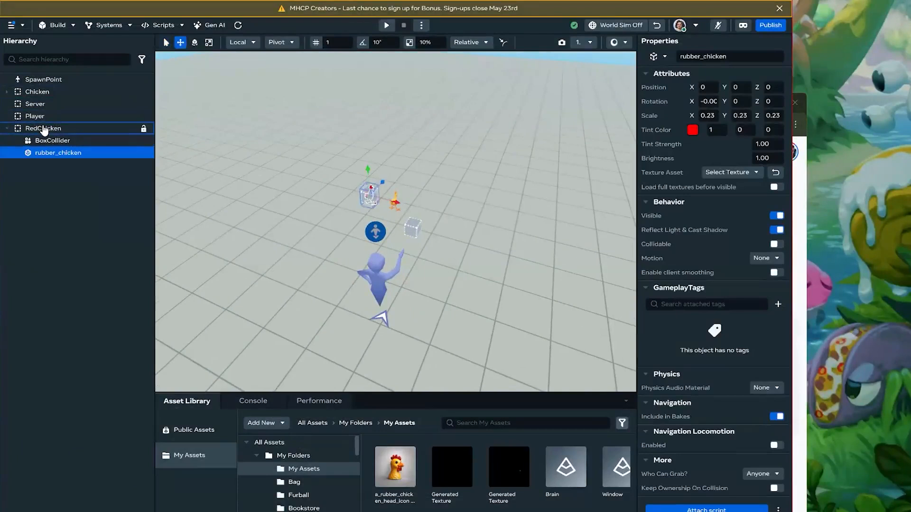
Step: Duplicate the RedChicken object four times, lining the copies up in a row beside the original
click(336, 196)
drag(392, 205, 295, 179)
key(ctrl+d)
key(ctrl+d)
key(ctrl+d)
click(382, 166)
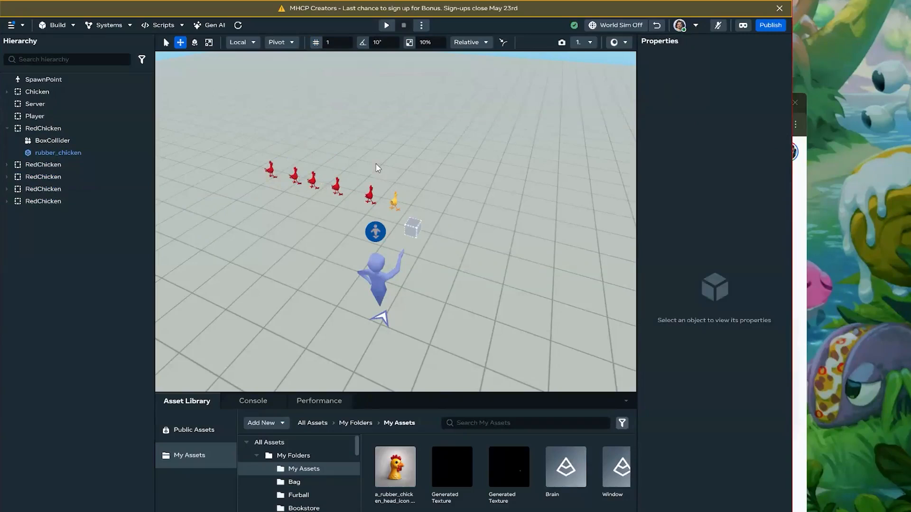
Step: Preview the world, grab the yellow chicken and red chickens to test which can be held, and stop the preview
click(387, 25)
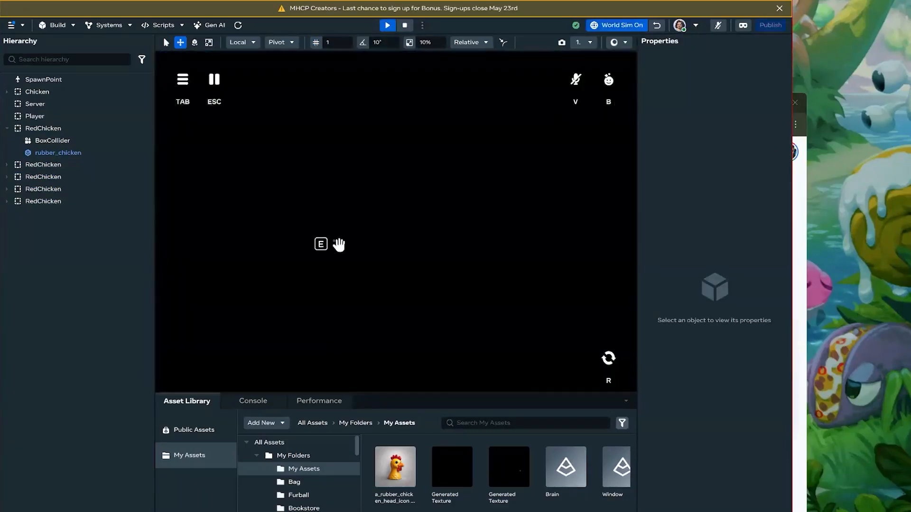
key(e)
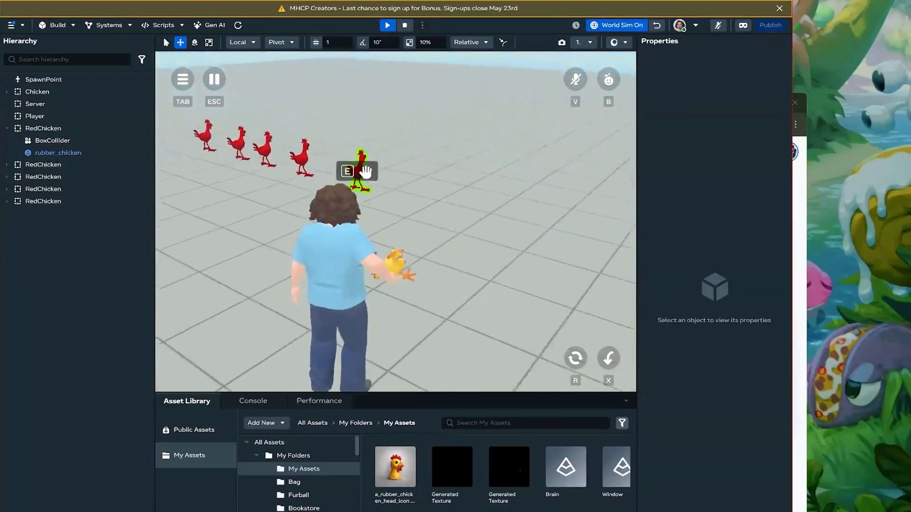
key(e)
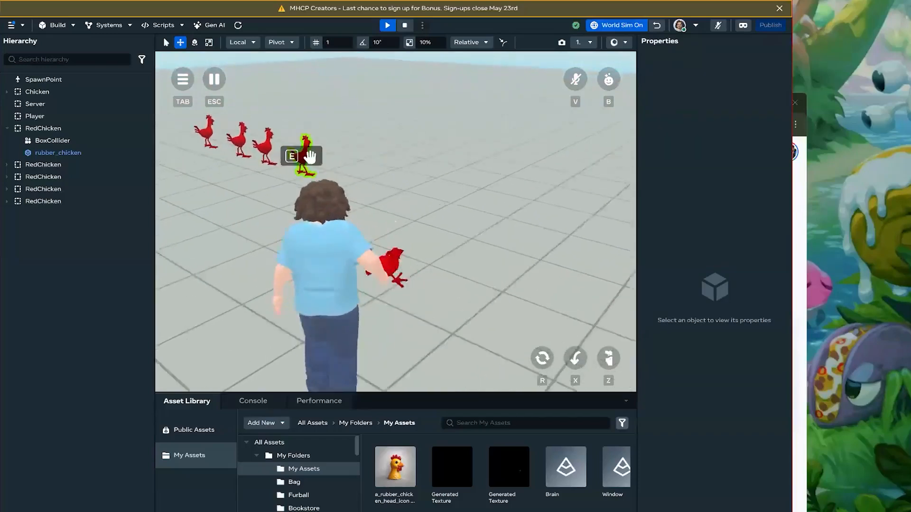
key(w)
key(e)
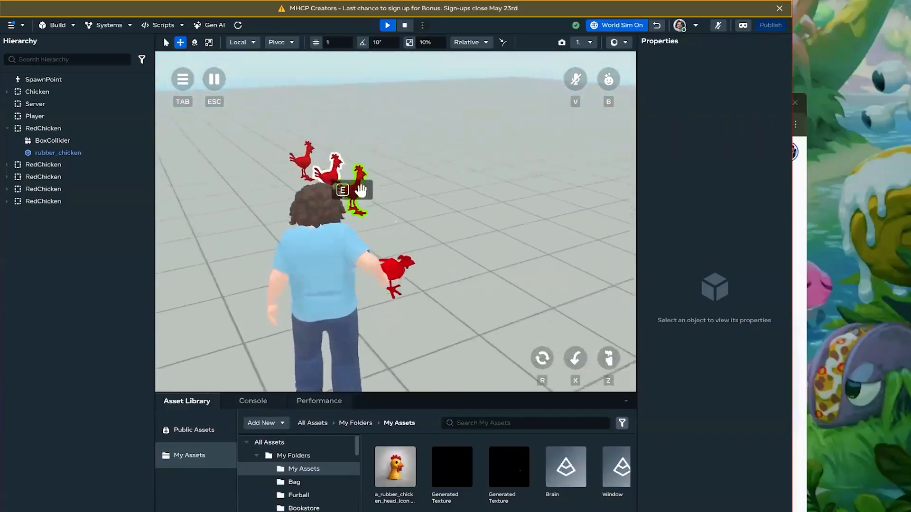
key(Escape)
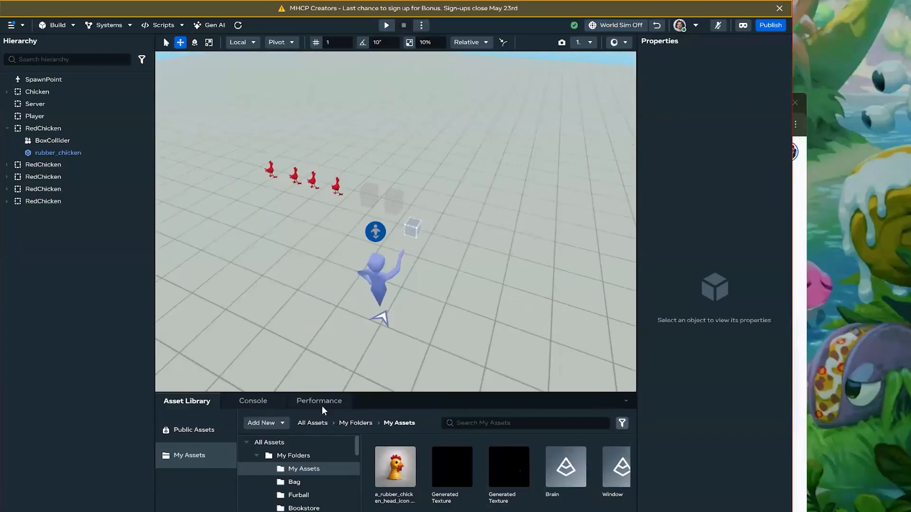
Step: Open the Player script in VS Code and add item3 and item4 to propsDefinition with type hz.PropTypes.Entity
click(175, 27)
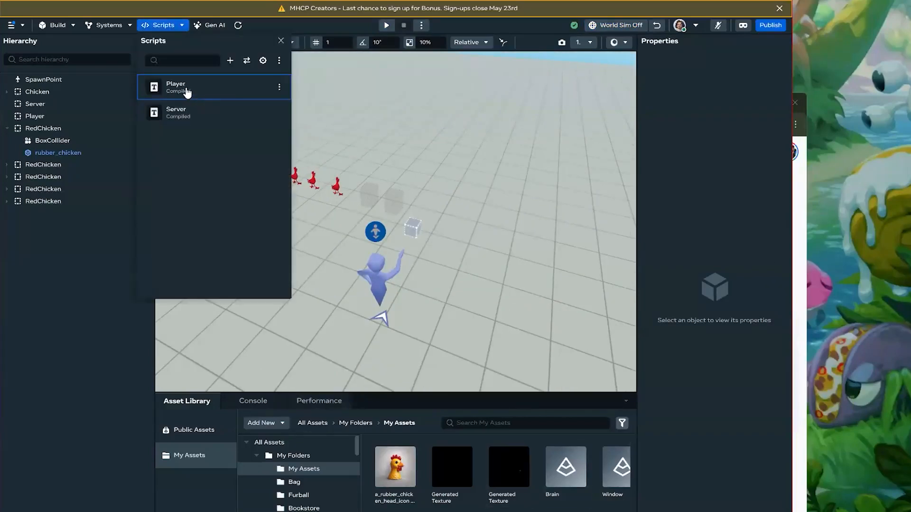
scroll(370, 148, up, 5)
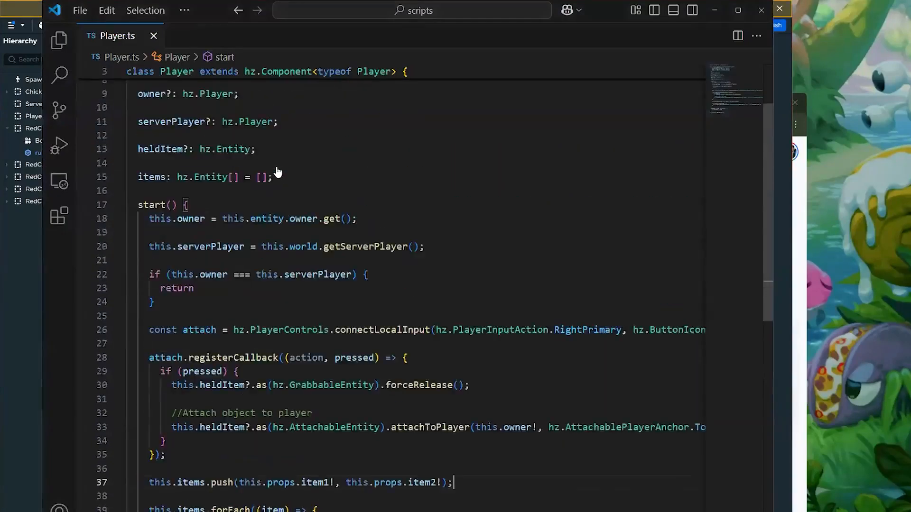
click(363, 143)
text(,)
key(Return)
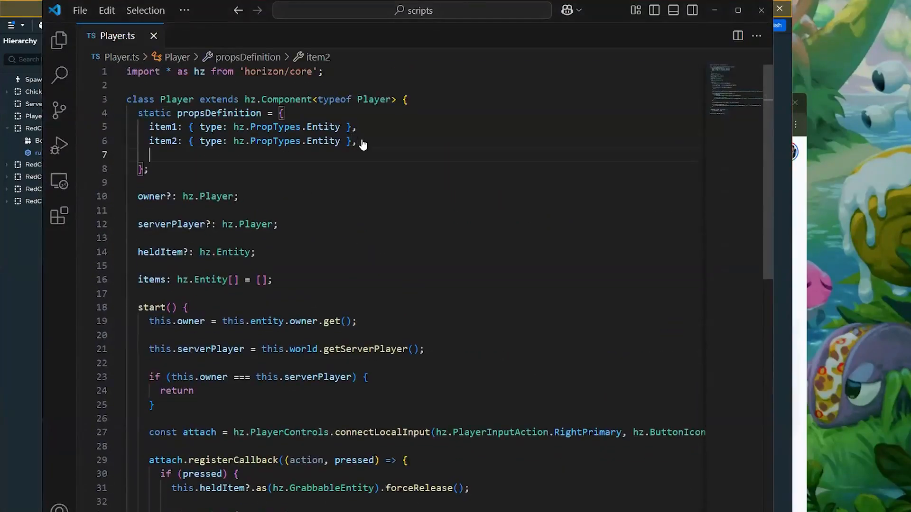
text(item3)
key(Tab)
key(Return)
key(Tab)
key(Return)
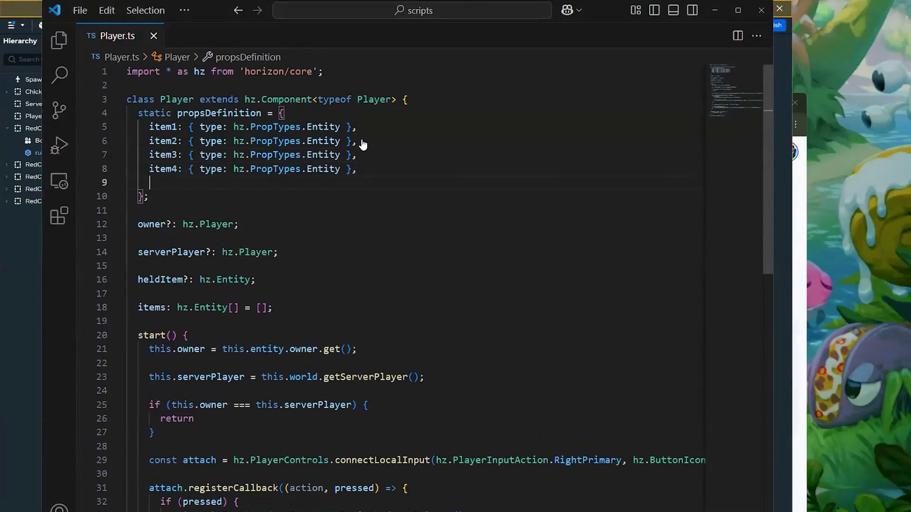
Step: Add item5, item6 and item7 to propsDefinition with type hz.PropTypes.Entity
key(Tab)
key(Return)
key(Tab)
key(Return)
key(Tab)
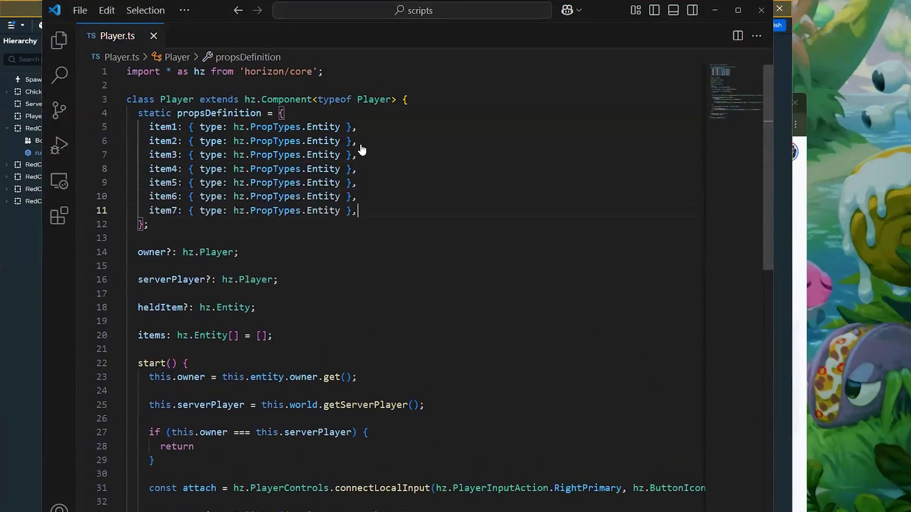
Step: Extend the this.items.push call in start() with the newly added item props, continuing from this.props.item3!
scroll(417, 332, down, 9)
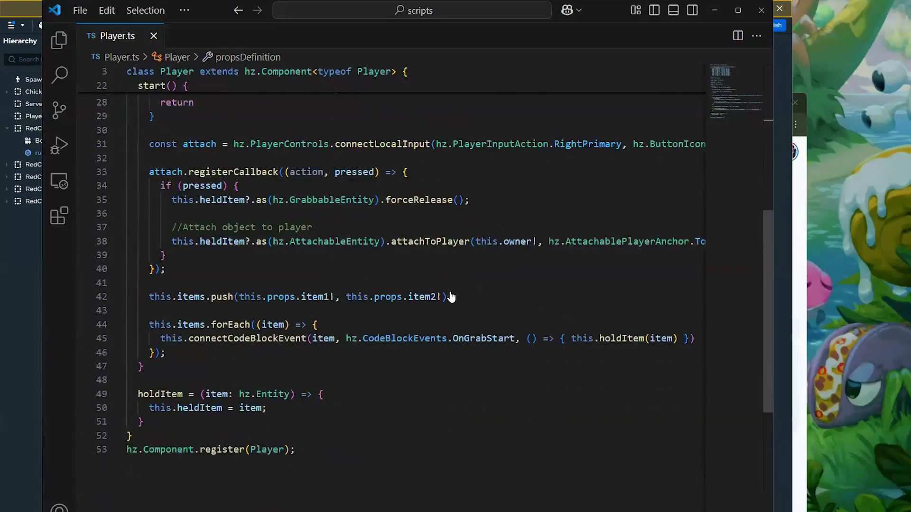
click(461, 294)
click(454, 281)
key(BackSpace)
key(BackSpace)
text(,)
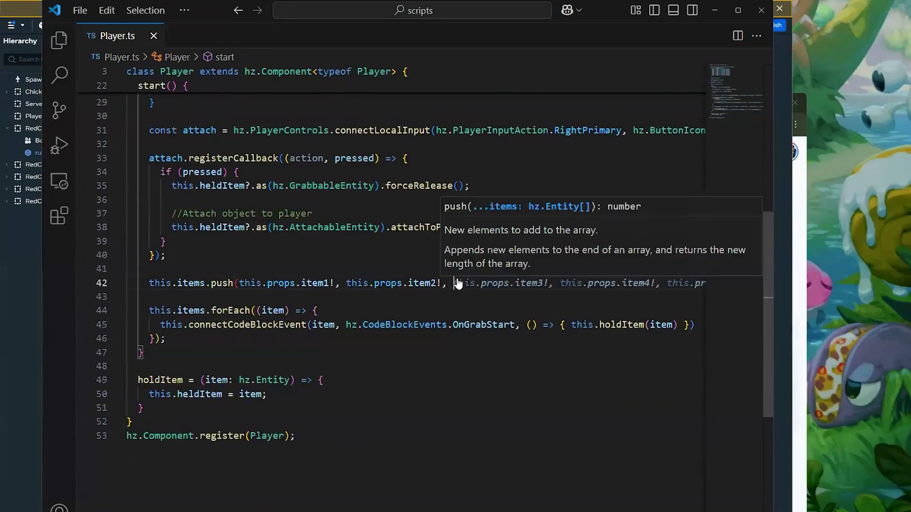
key(Tab)
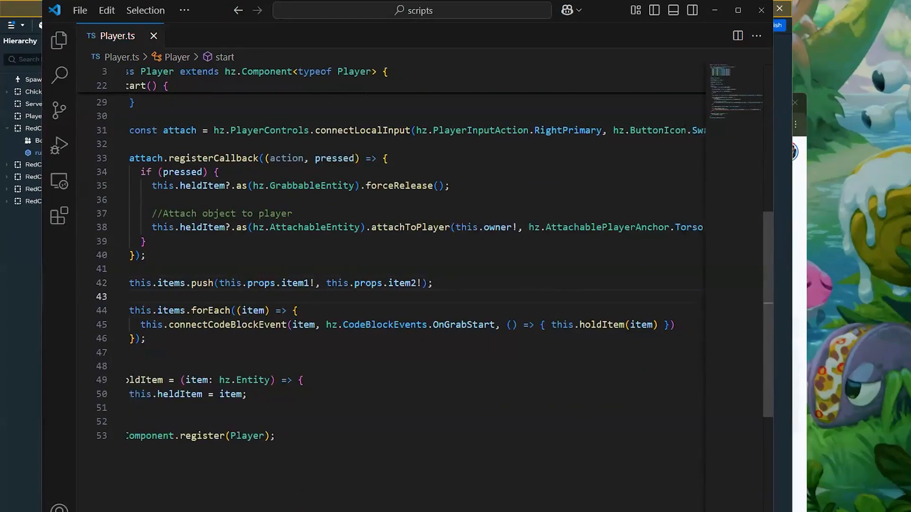
scroll(392, 284, right, 3)
scroll(392, 285, left, 3)
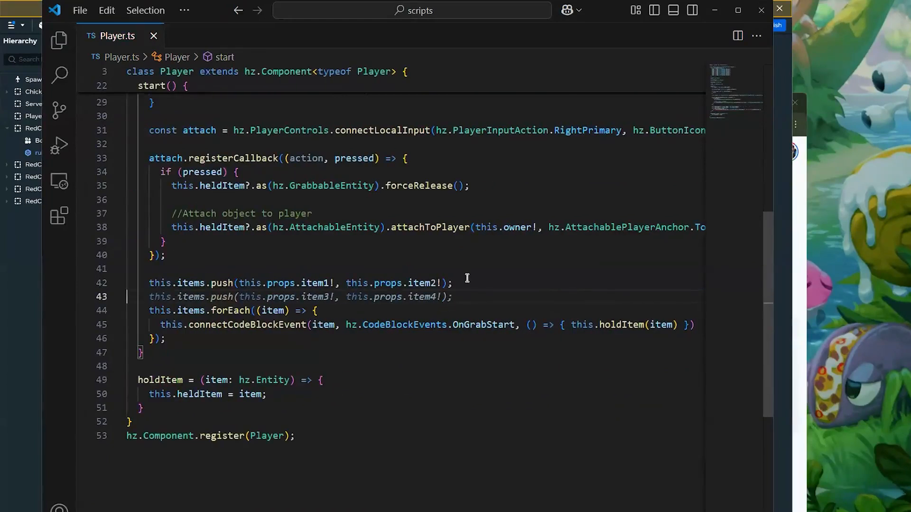
key(Tab)
scroll(415, 255, right, 3)
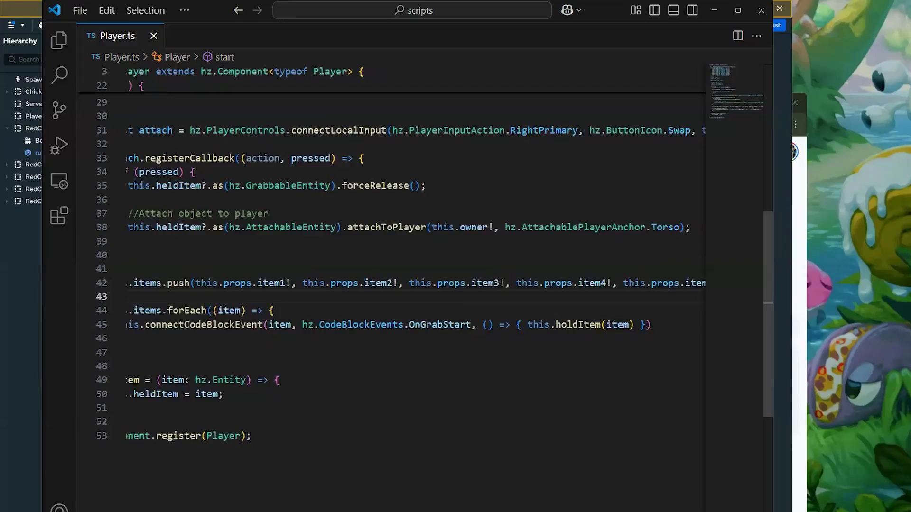
scroll(415, 255, right, 4)
scroll(336, 372, left, 7)
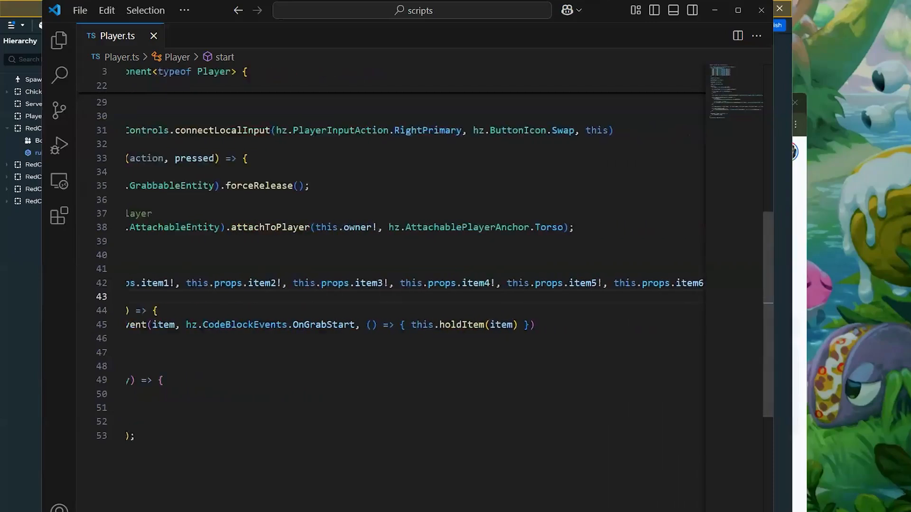
click(332, 380)
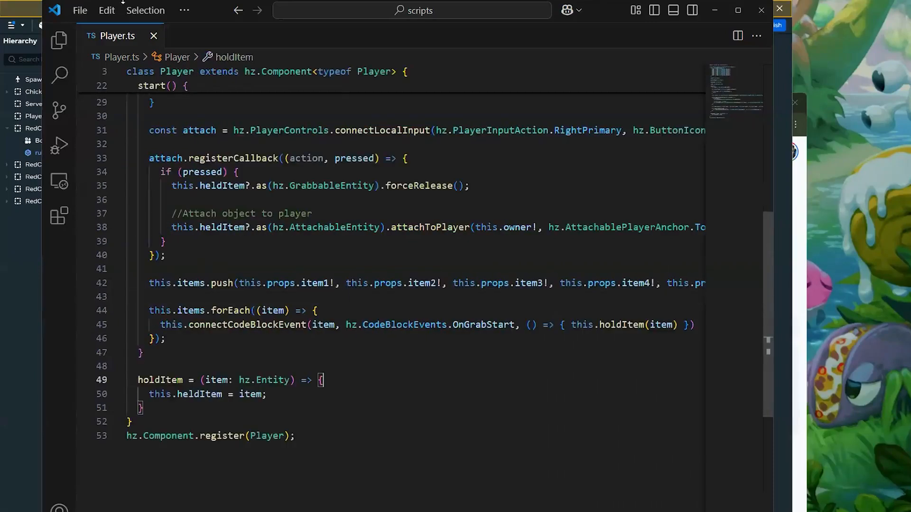
Step: Switch back to the world editor and assign the second RedChicken found by searching "chick" to the Player object's item3 property
click(24, 277)
click(44, 109)
click(44, 118)
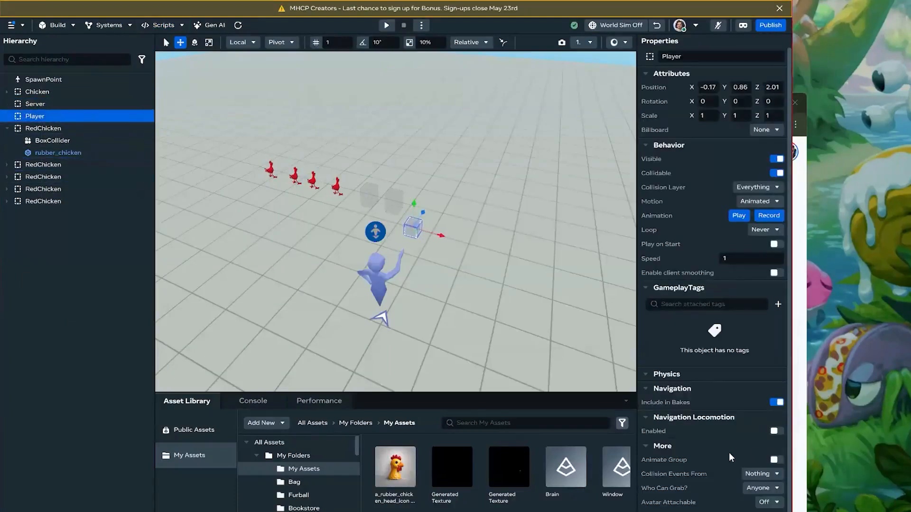
scroll(731, 465, down, 1)
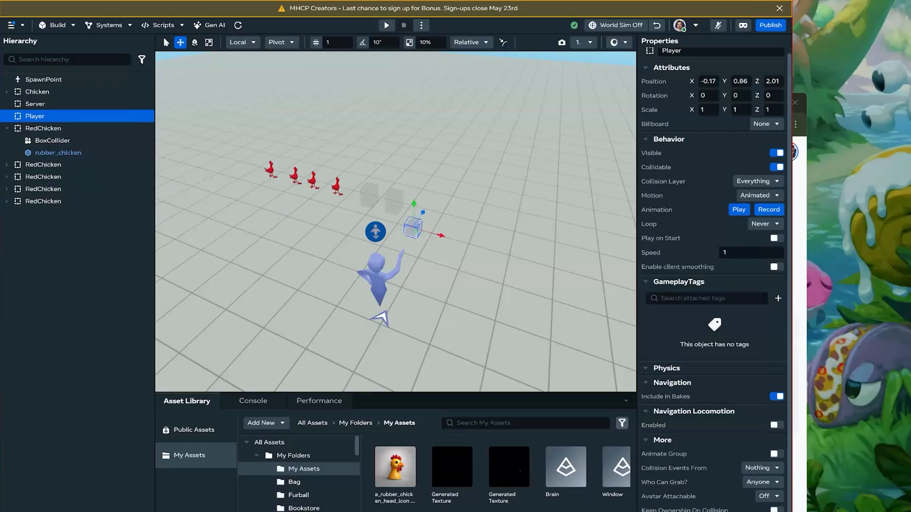
click(683, 506)
click(672, 504)
scroll(694, 488, down, 5)
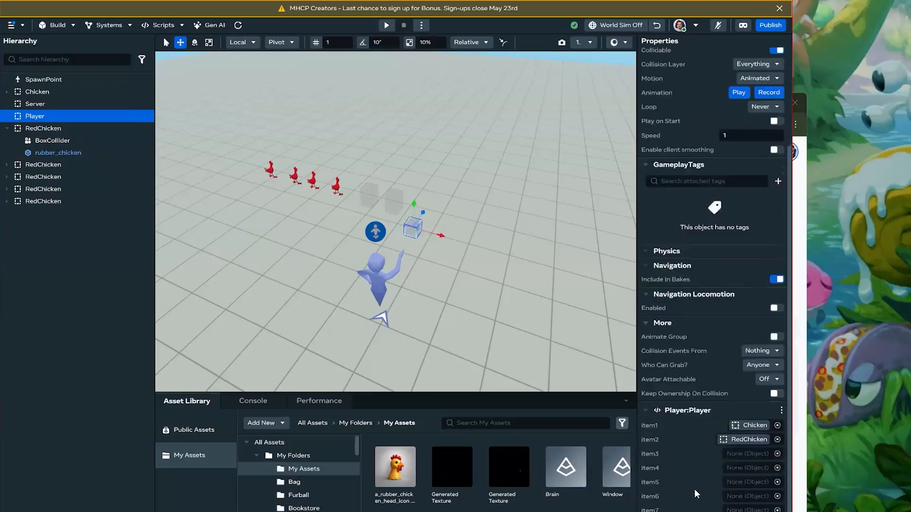
click(748, 454)
text(ch)
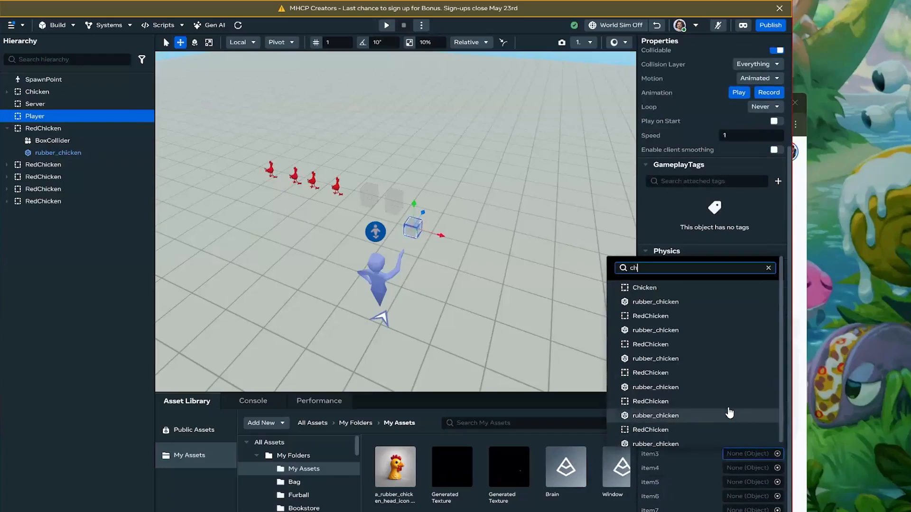
text(ick)
drag(654, 267, 610, 270)
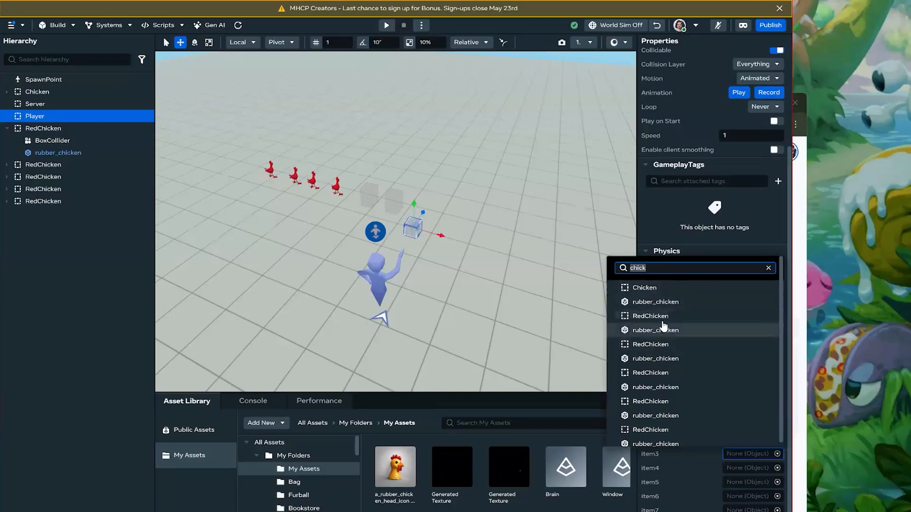
click(666, 346)
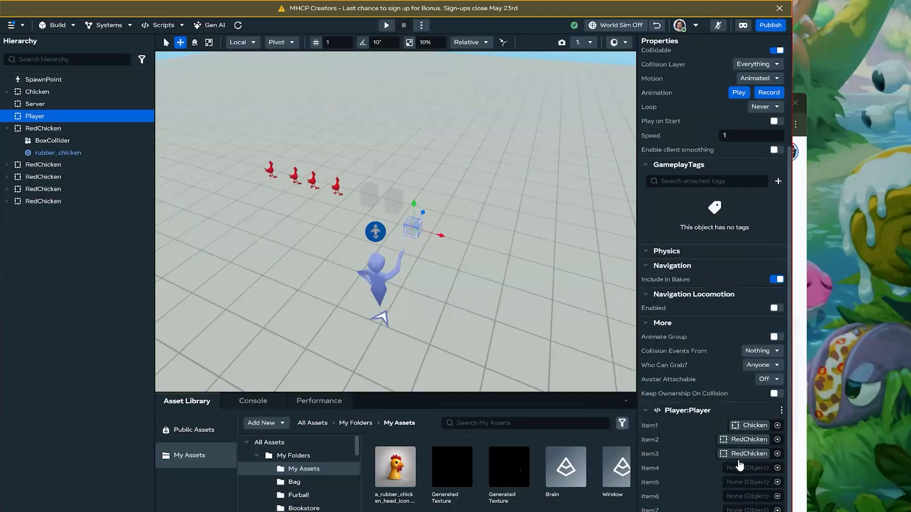
Step: Collapse the original RedChicken in the hierarchy and rename its first two copies RedChicken1 and RedChicken2
click(43, 164)
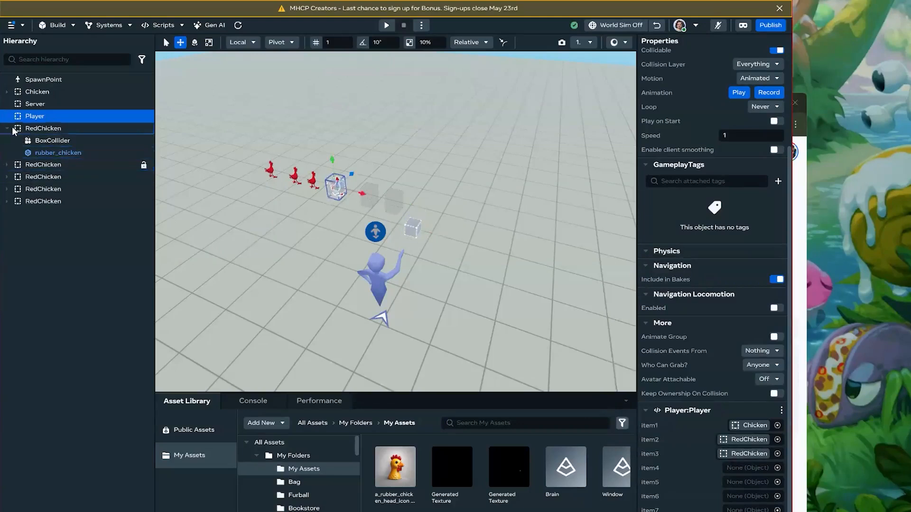
click(16, 128)
double_click(69, 138)
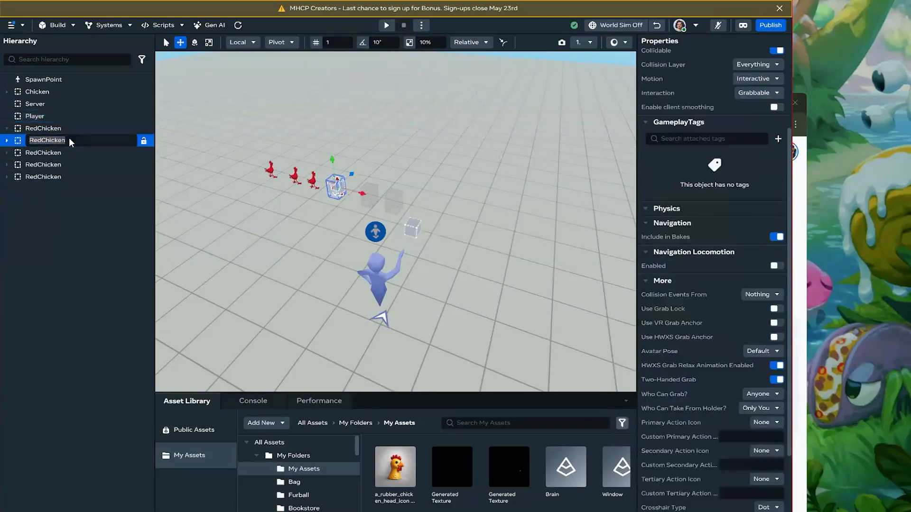
click(72, 140)
text(1)
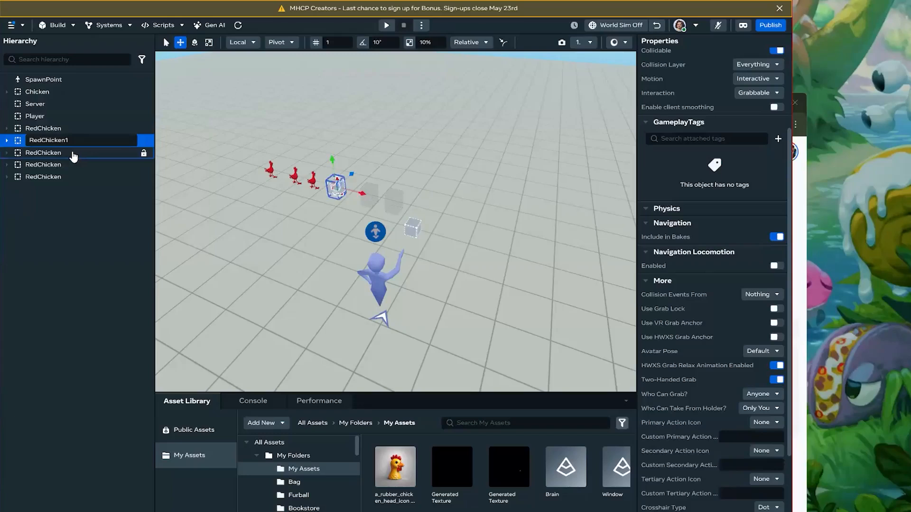
double_click(67, 152)
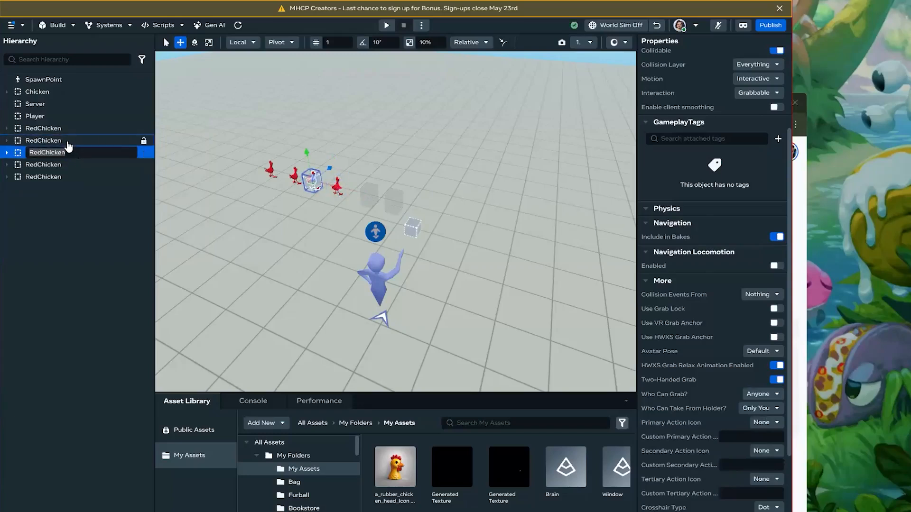
click(64, 138)
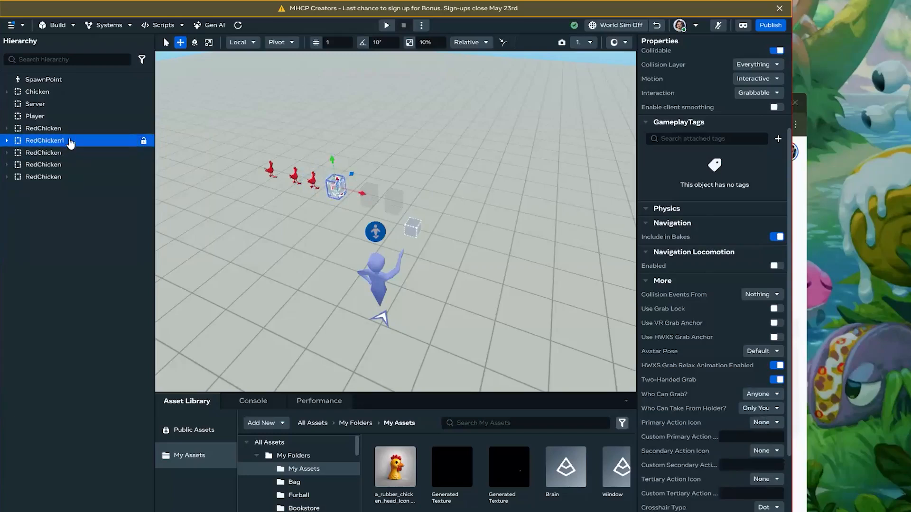
click(65, 153)
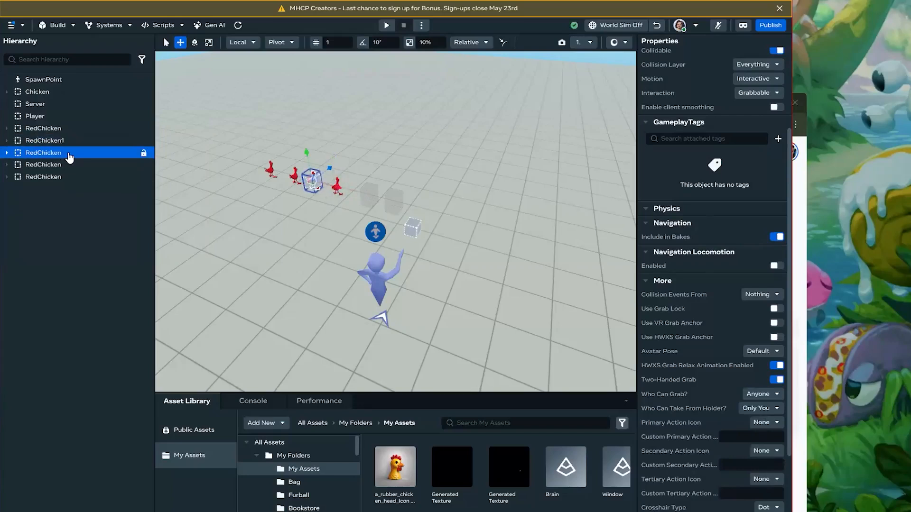
double_click(61, 151)
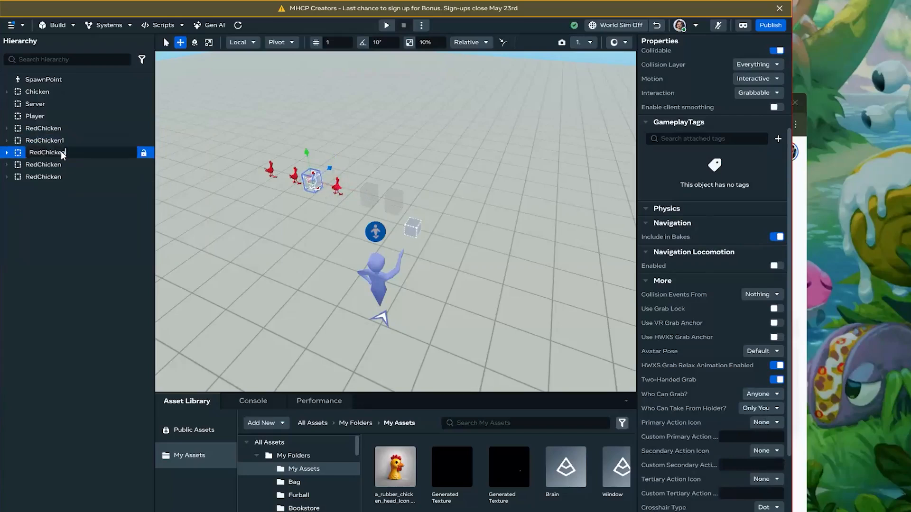
text(2)
key(Return)
Step: Rename the remaining two RedChicken copies RedChicken3 and RedChicken4
click(57, 164)
double_click(84, 165)
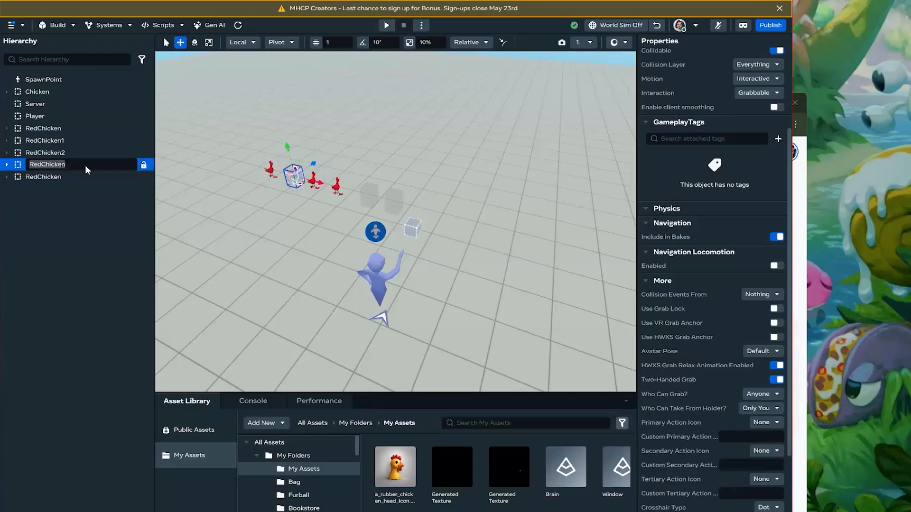
click(84, 165)
text(3)
key(Return)
click(59, 178)
double_click(57, 176)
click(141, 174)
text(4)
key(Return)
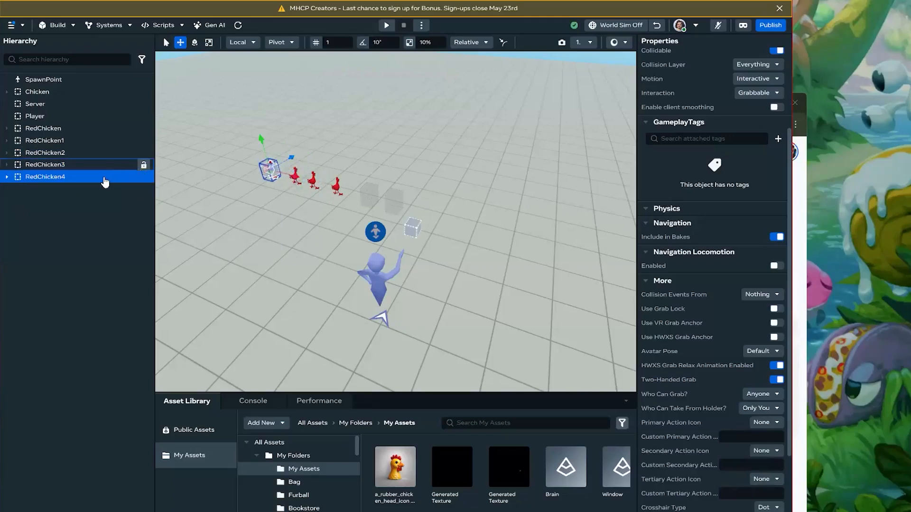
Step: Duplicate RedChicken4 and rename the copy RedChicken5
click(65, 190)
key(ctrl+d)
double_click(81, 190)
text(RedChicken5)
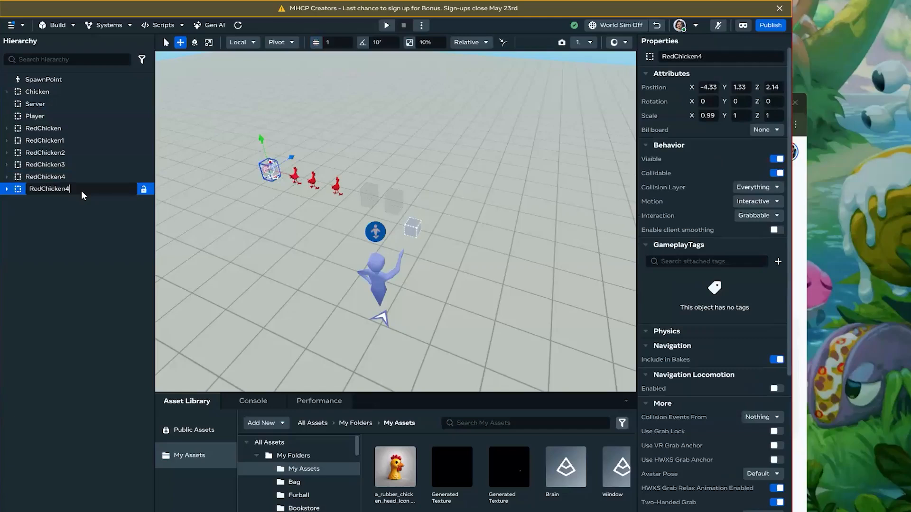
key(Return)
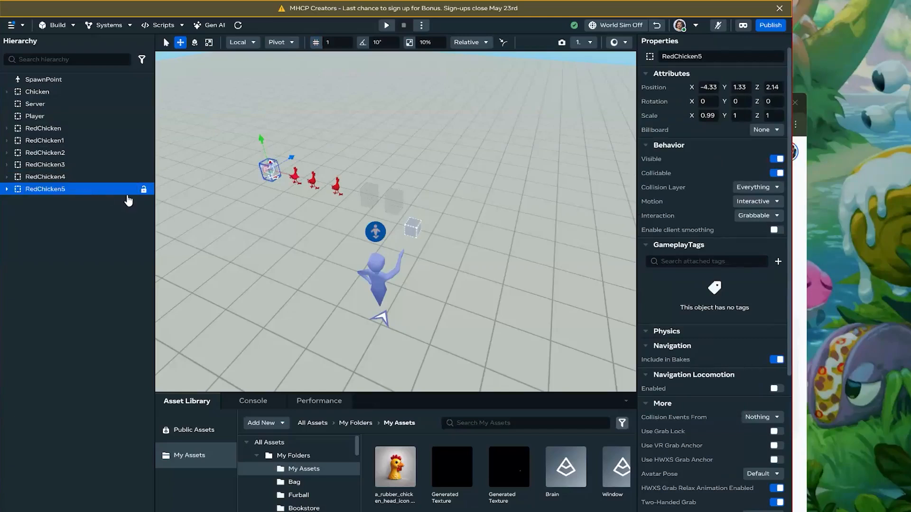
Step: Assign RedChicken2 to the Player object's item4 property
click(55, 118)
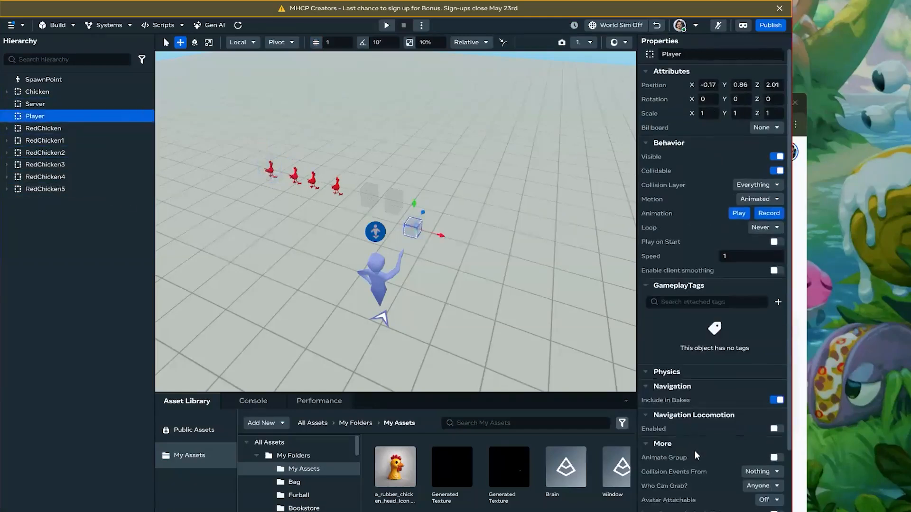
scroll(735, 462, down, 3)
click(738, 470)
click(737, 469)
click(737, 469)
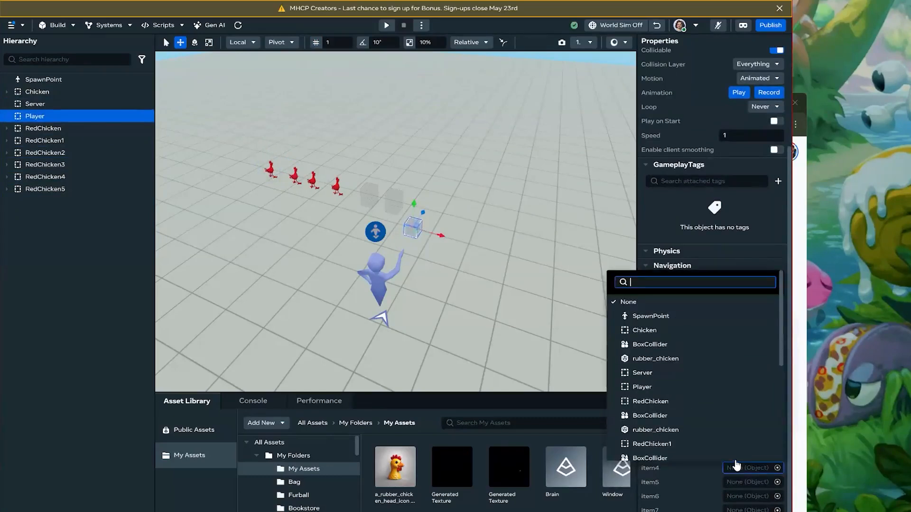
scroll(719, 403, down, 3)
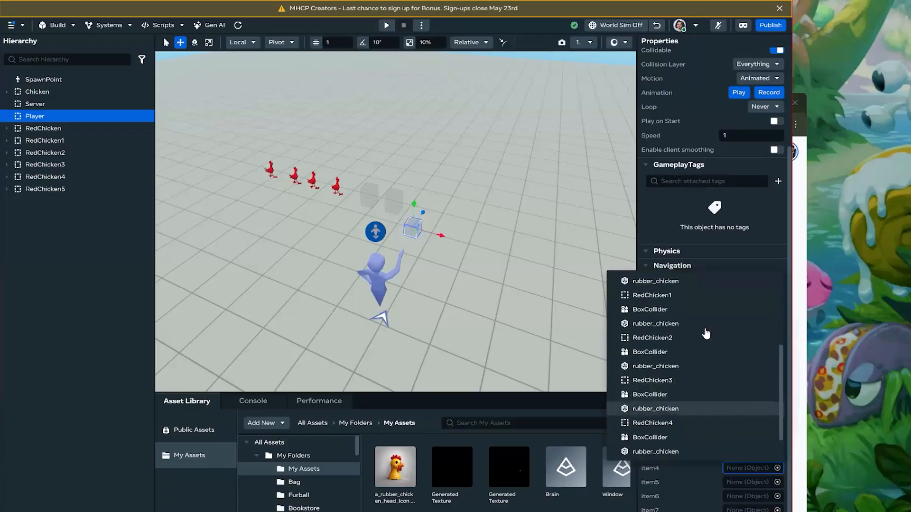
click(684, 295)
click(758, 470)
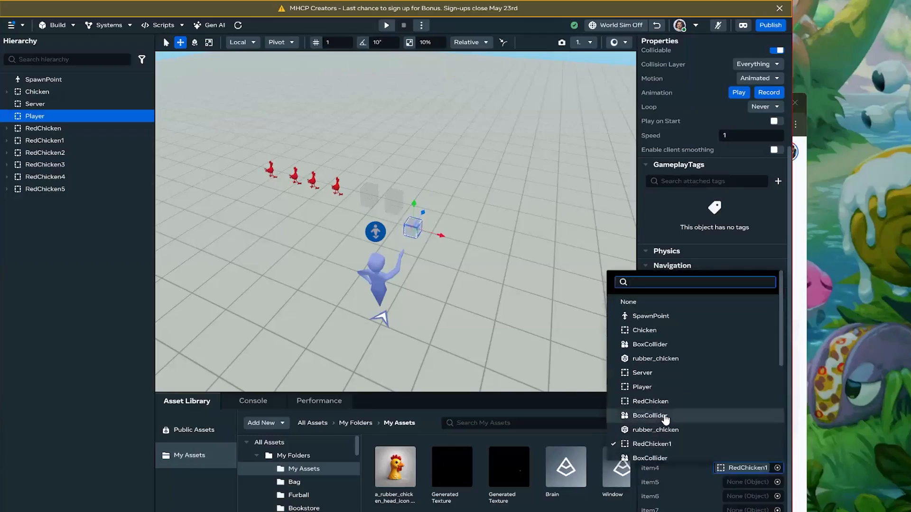
text(redchicken2)
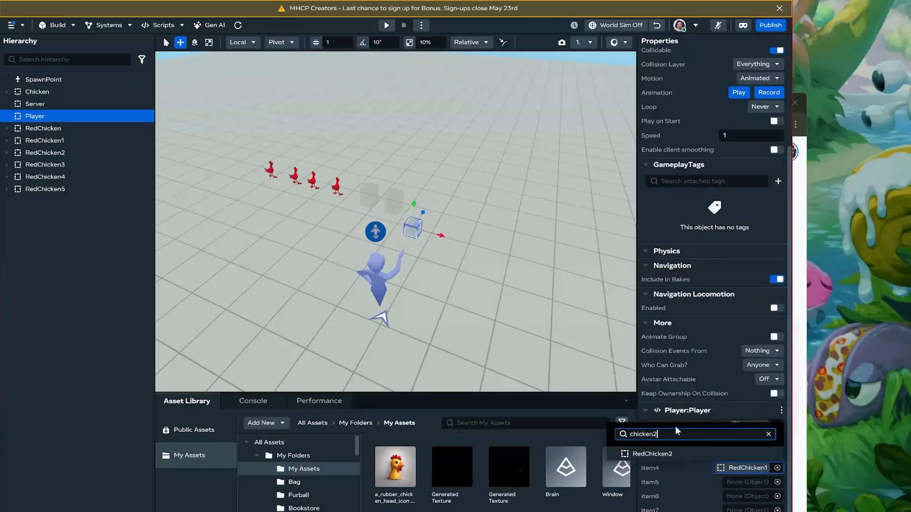
click(679, 456)
Step: Assign RedChicken3 to the Player object's item5 property by searching for "chicken3"
click(748, 481)
text(checkin)
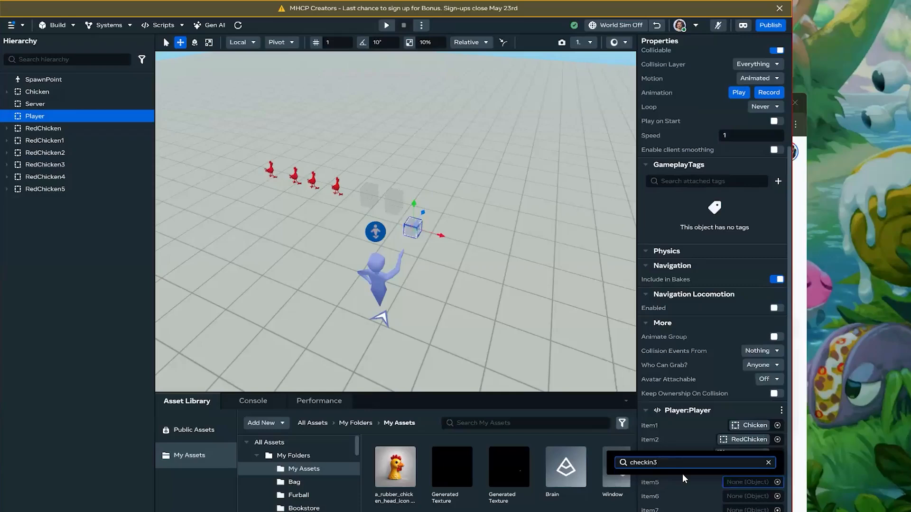
text(3)
key(Left)
key(Left)
key(Left)
key(Left)
key(Left)
key(BackSpace)
key(Right)
key(Right)
key(Right)
key(Right)
key(BackSpace)
key(BackSpace)
key(BackSpace)
key(BackSpace)
text(icken)
click(655, 466)
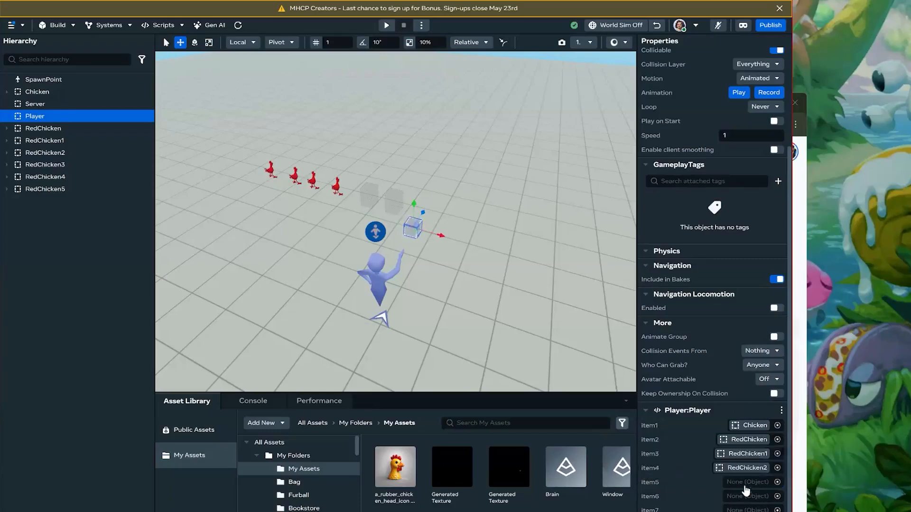
Step: Assign RedChicken4 to the Player object's item6 property and RedChicken5 to item7
click(743, 496)
text(chicken4)
key(Return)
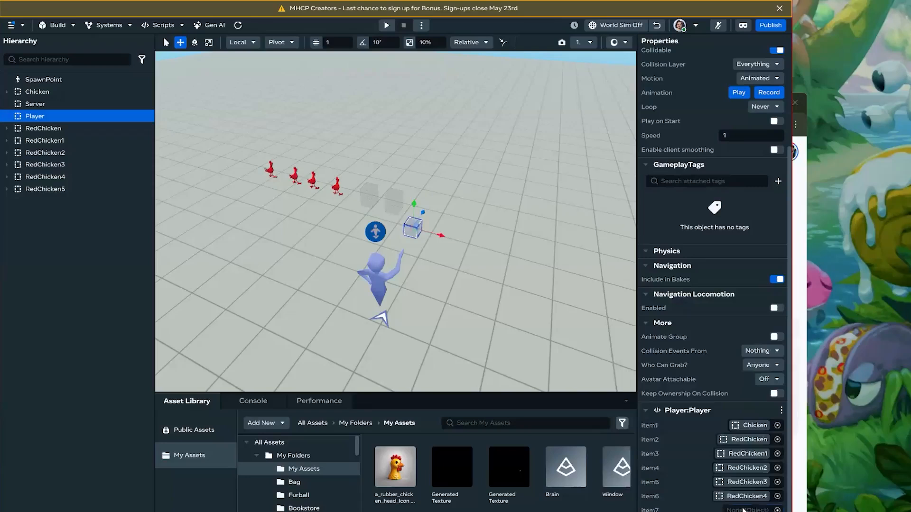
click(743, 509)
text(chiecken5)
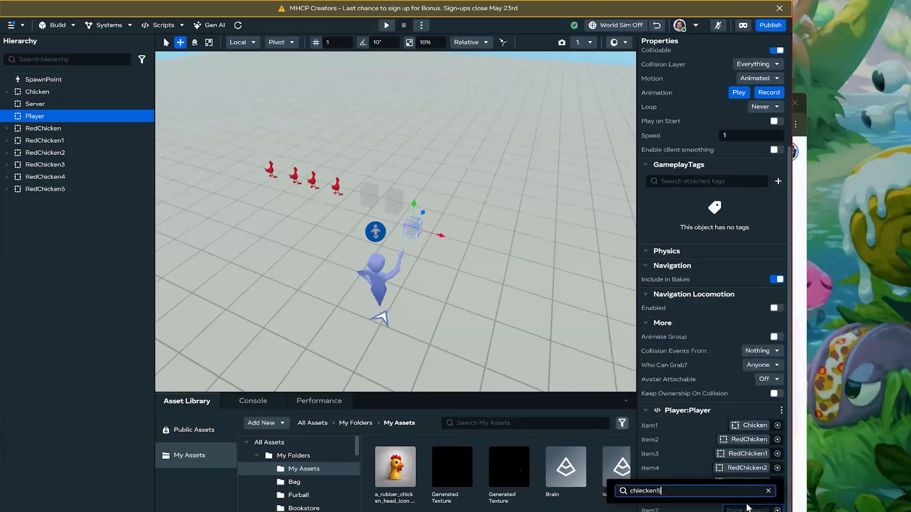
key(BackSpace)
key(Return)
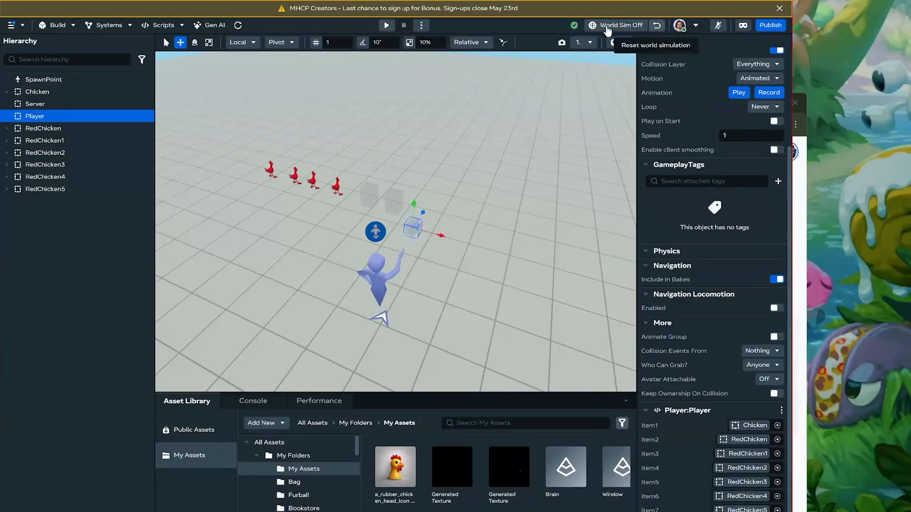
Step: Preview the world and walk along the row of chickens, grabbing each one and storing it as an item
click(387, 25)
key(w)
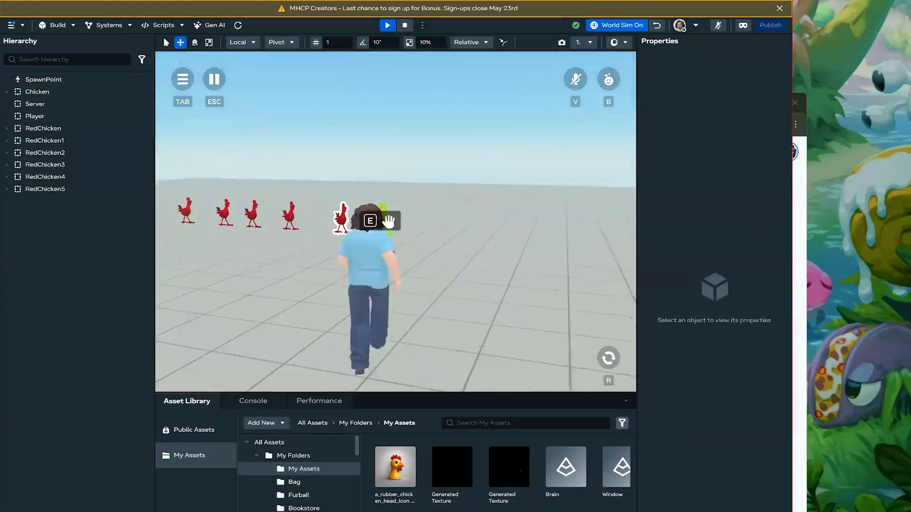
key(w)
key(e)
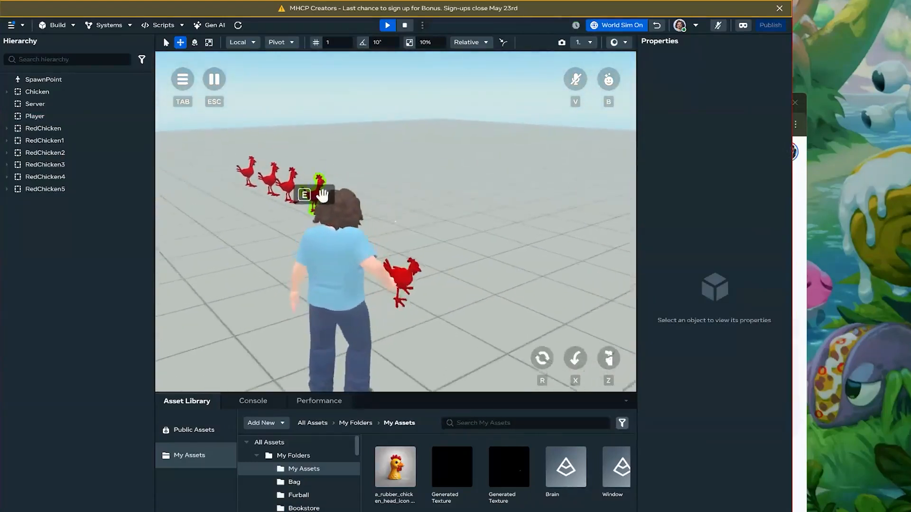
key(w)
key(e)
key(e)
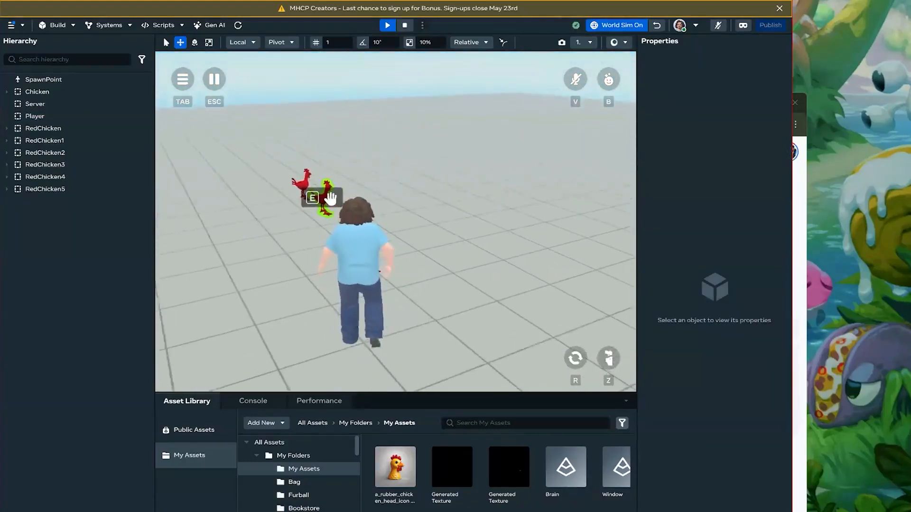
key(w)
key(e)
key(e)
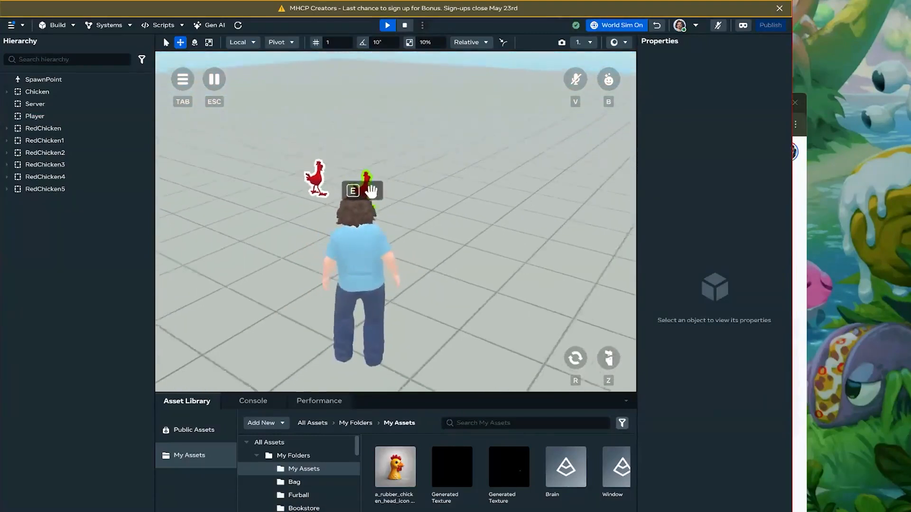
key(e)
key(e)
key(w)
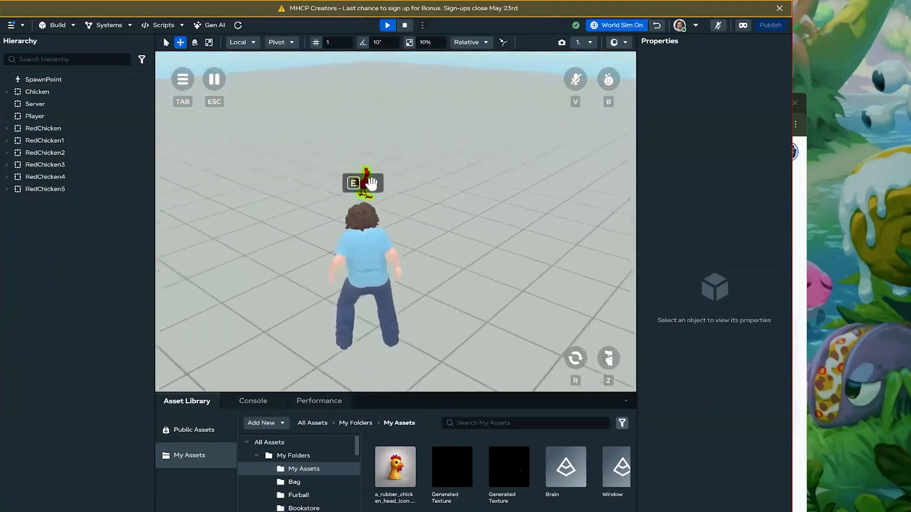
key(e)
Step: Show and hide the stored item bar several times to check its slots, and exit the preview
key(z)
key(z)
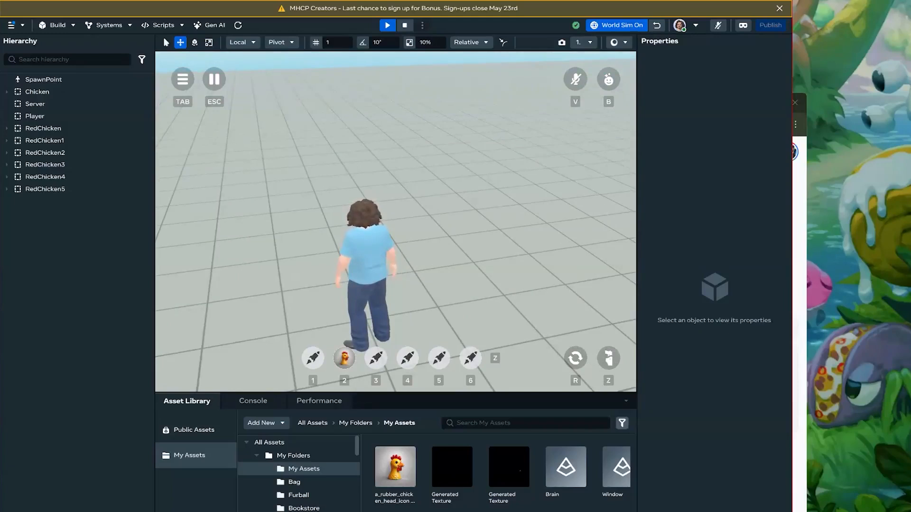
key(z)
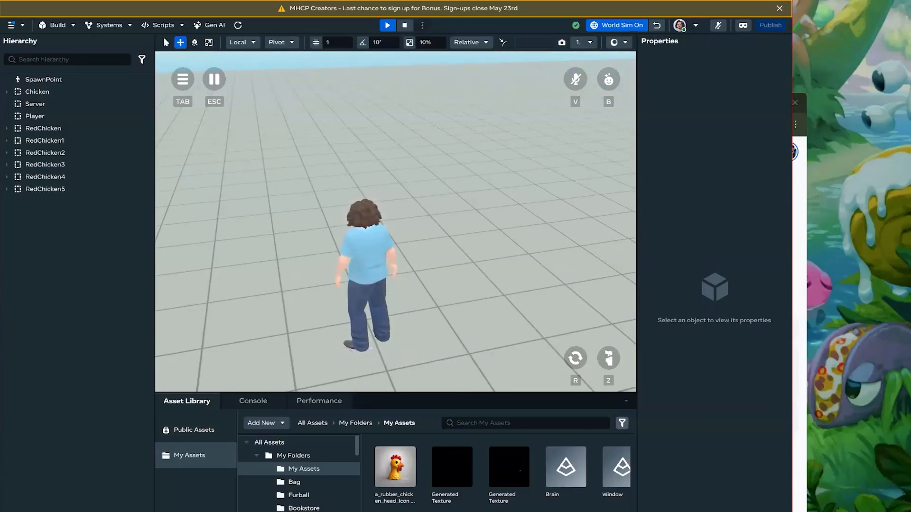
key(z)
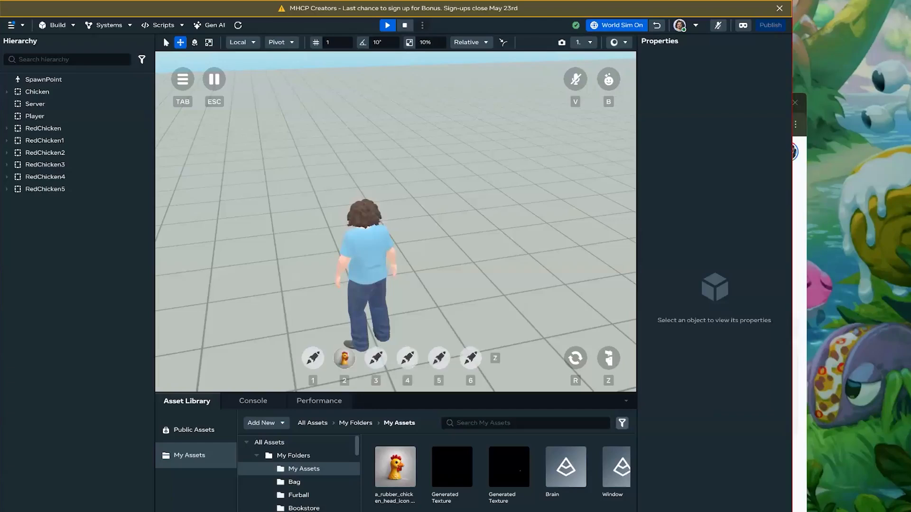
key(z)
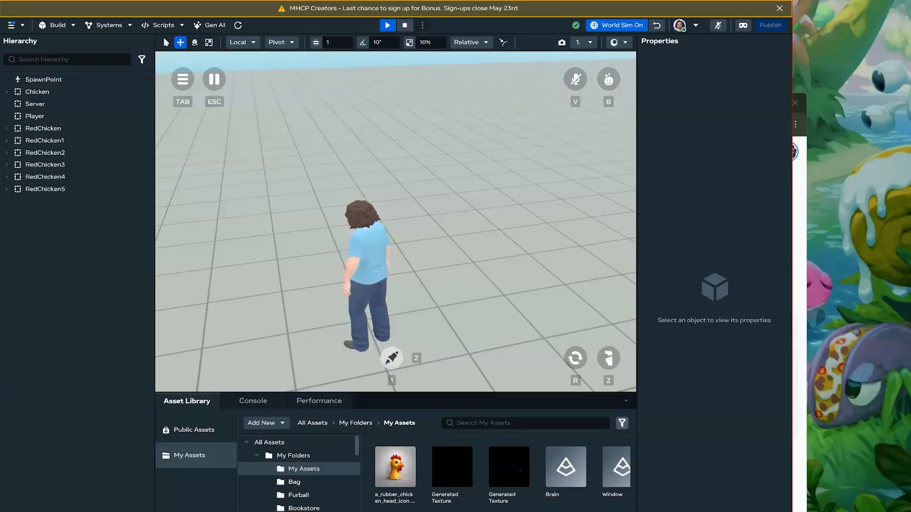
key(z)
key(z)
key(z)
key(z)
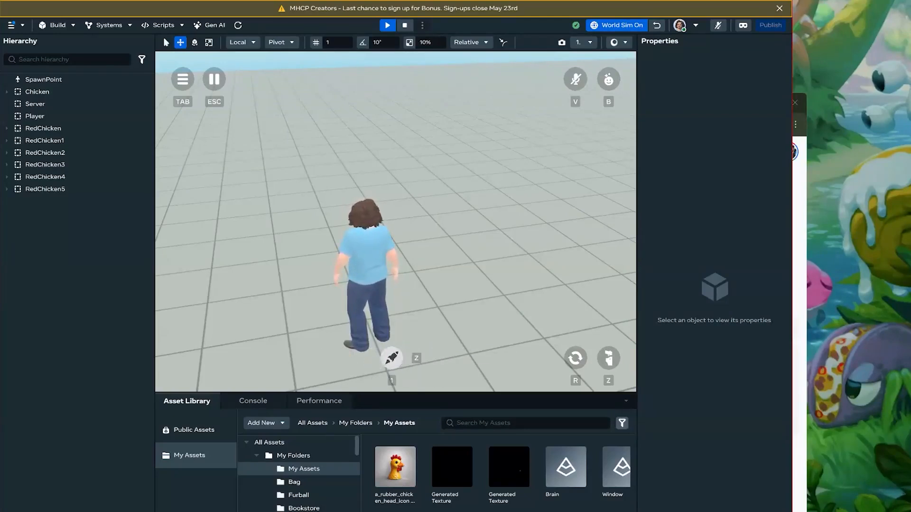
key(Escape)
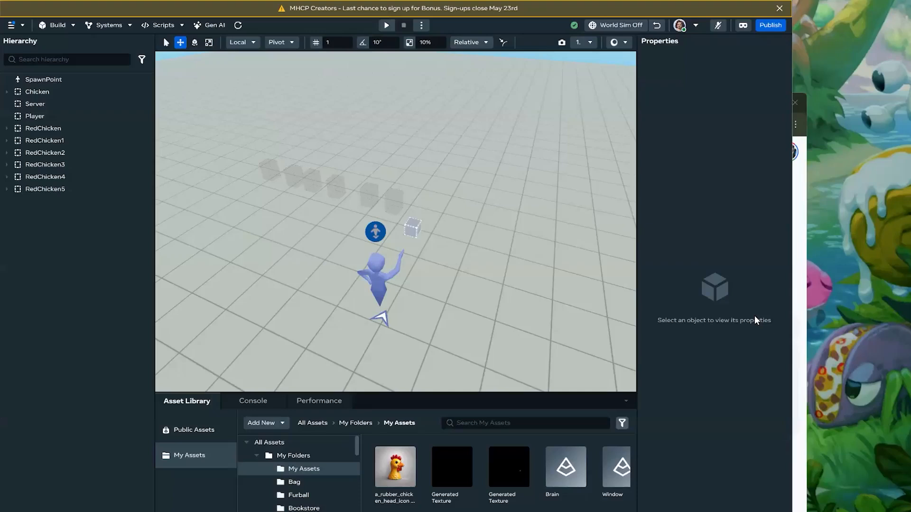
Step: Set the preview device to Mobile, run the preview once and exit it
click(421, 27)
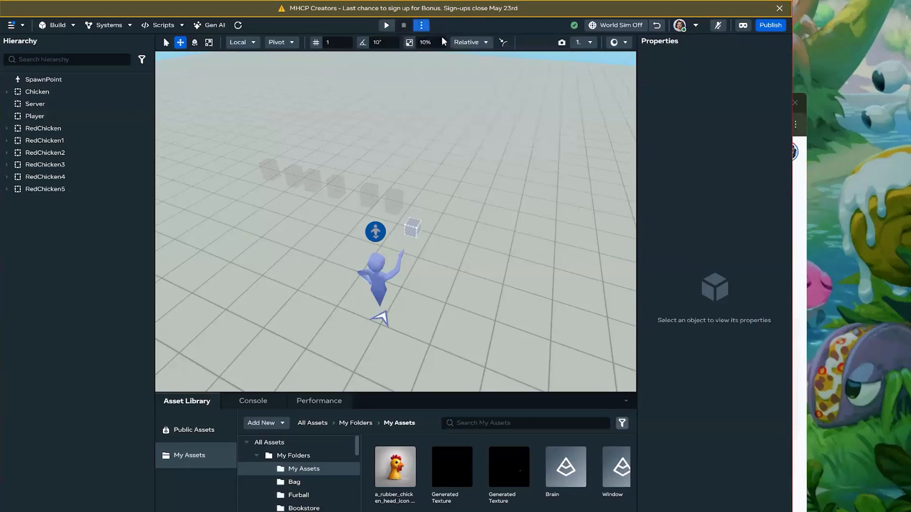
click(542, 101)
click(549, 117)
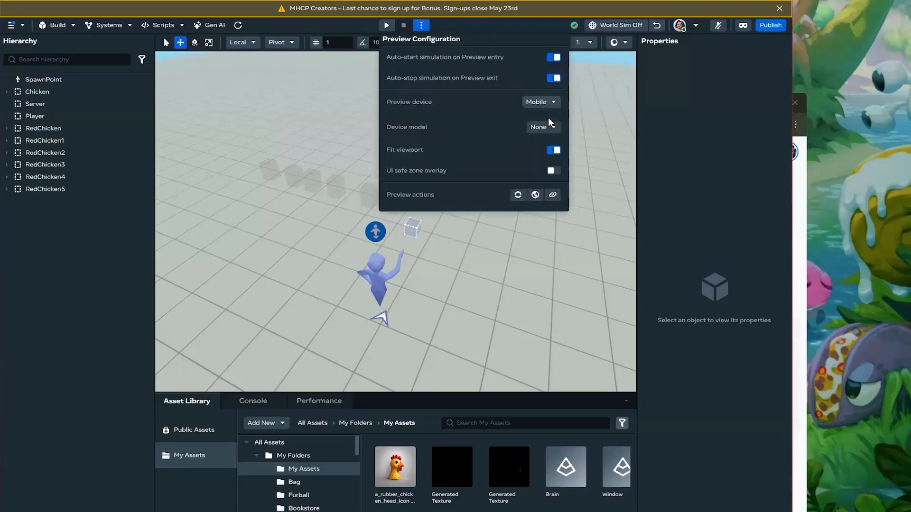
click(386, 25)
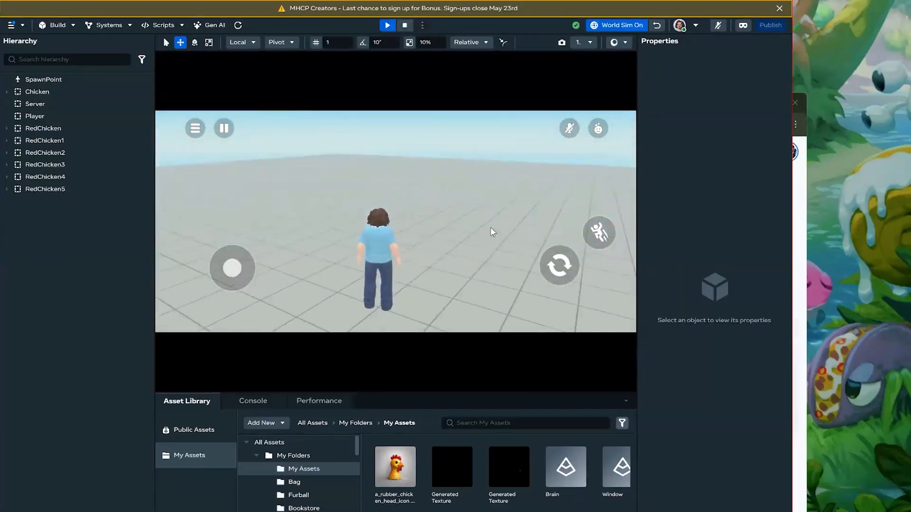
key(Escape)
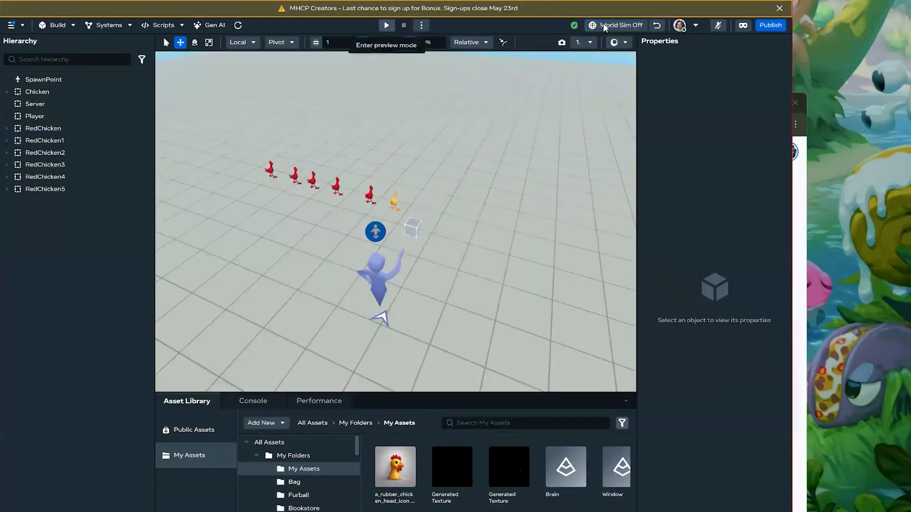
Step: Run the mobile preview again and pick up the nearest red chicken and the yellow chicken
click(387, 26)
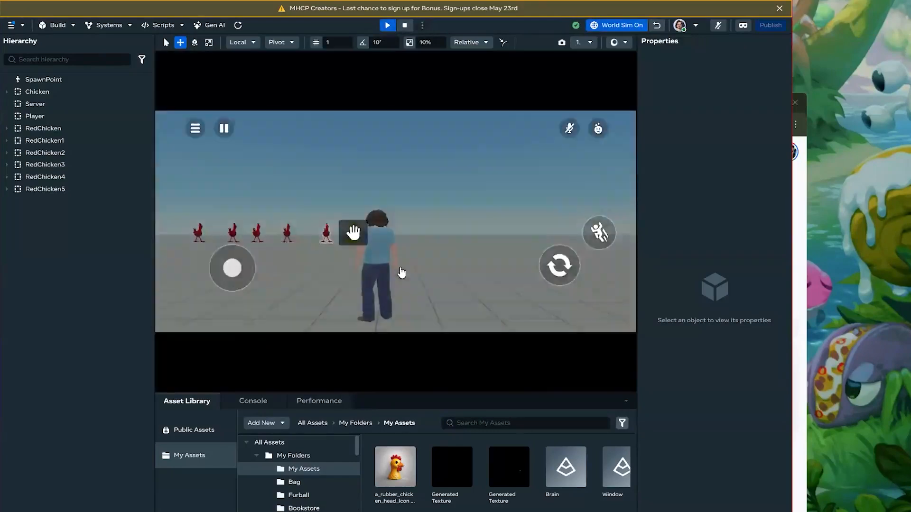
key(w)
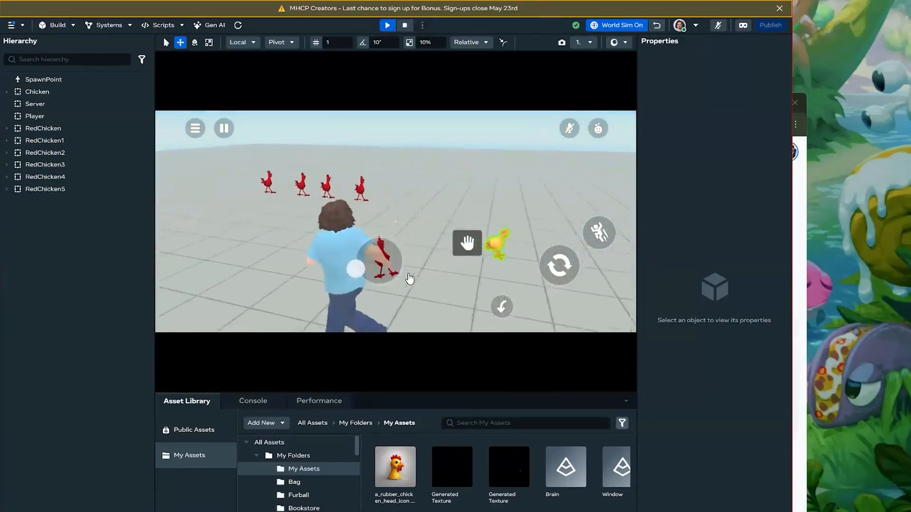
click(467, 232)
click(502, 307)
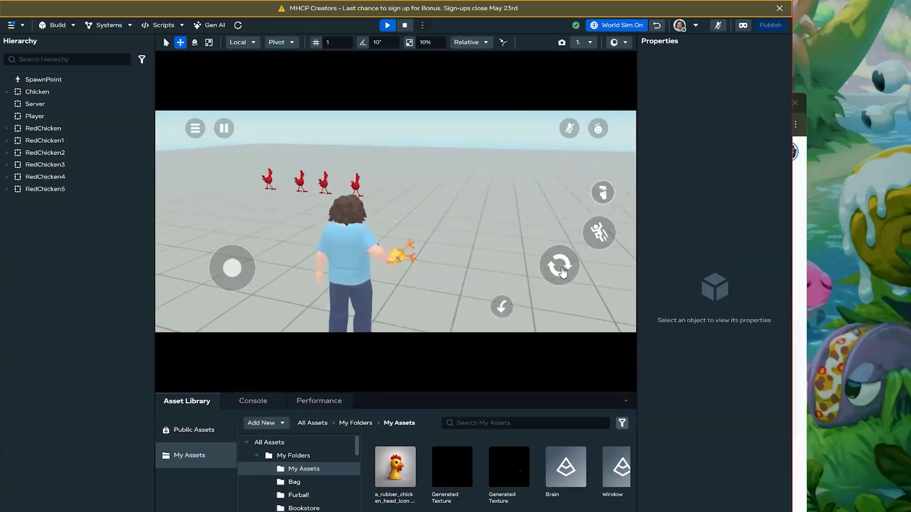
Step: Walk the avatar to the remaining red chickens and grab them in the mobile preview
key(w)
key(s)
key(w)
key(w)
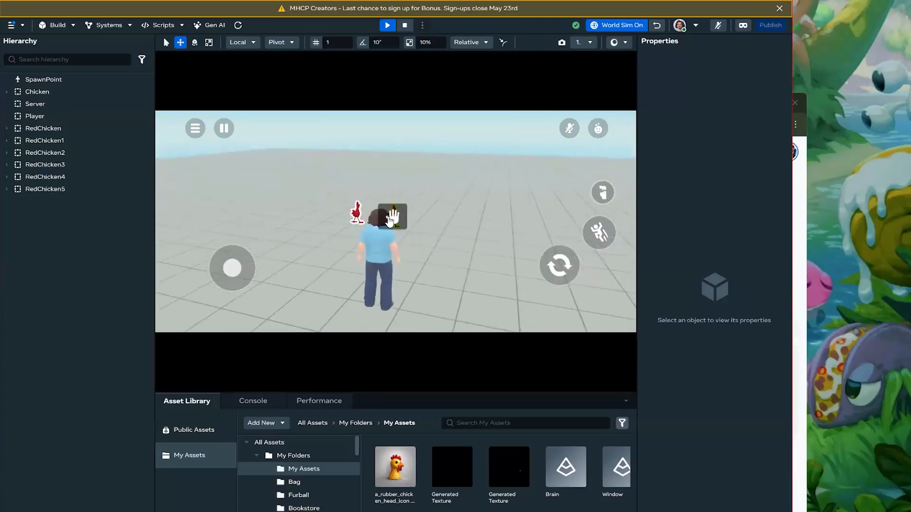
key(w)
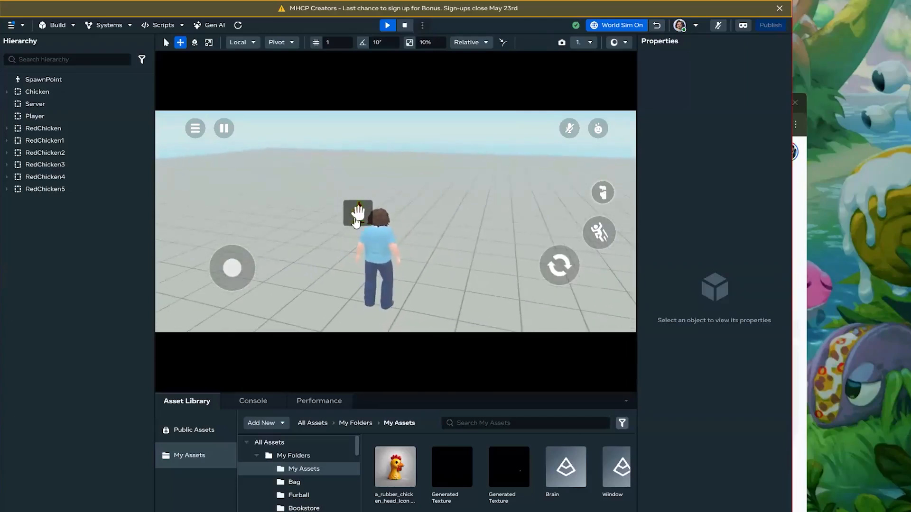
key(e)
click(565, 266)
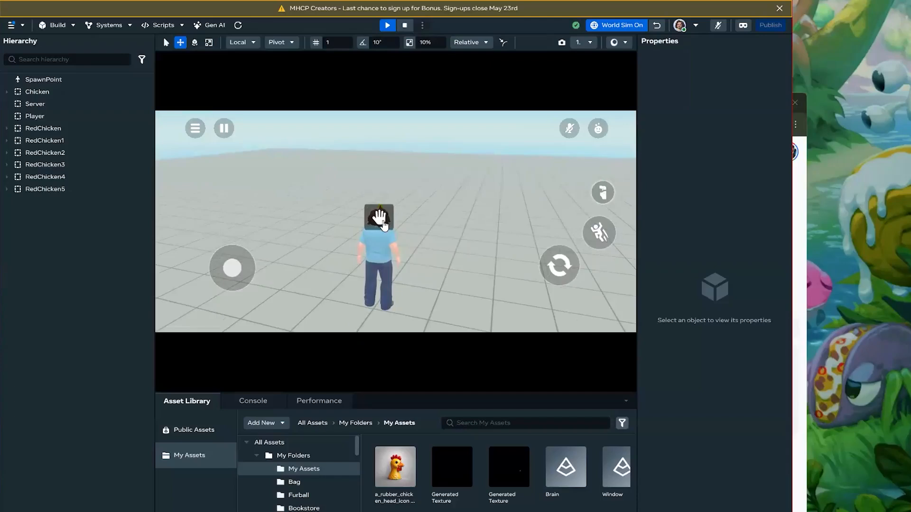
click(382, 223)
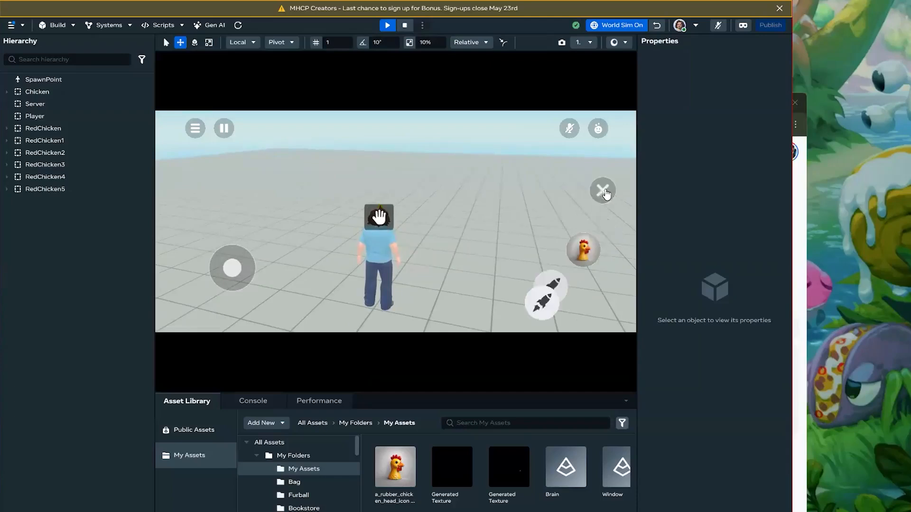
Step: Test switching between the stored chickens using the mobile item wheel
click(584, 248)
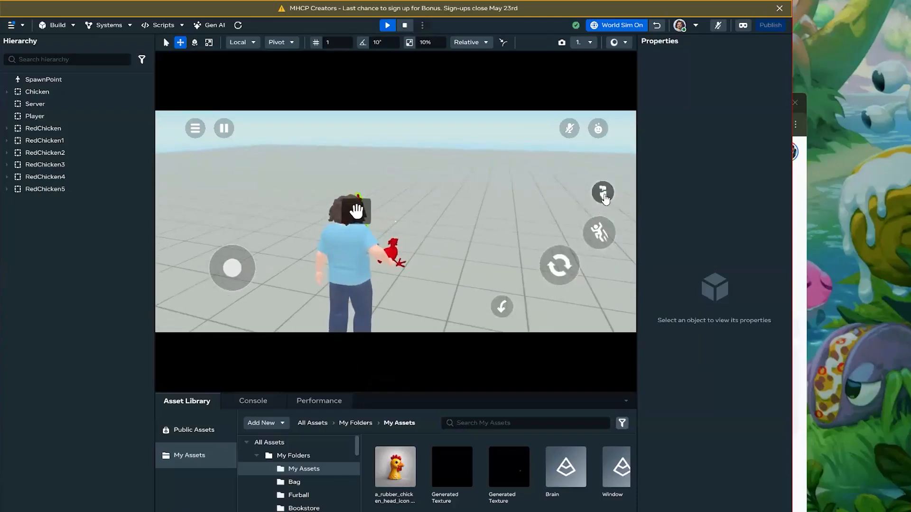
click(604, 194)
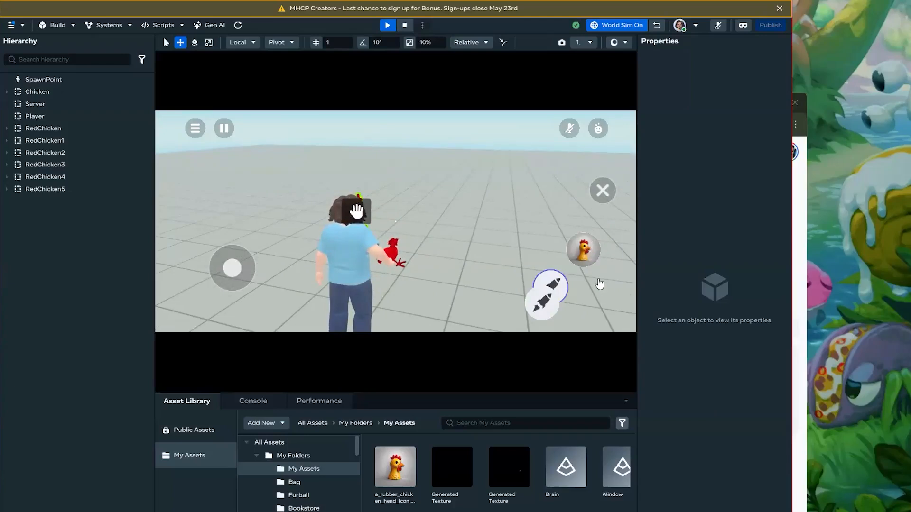
click(584, 250)
click(599, 204)
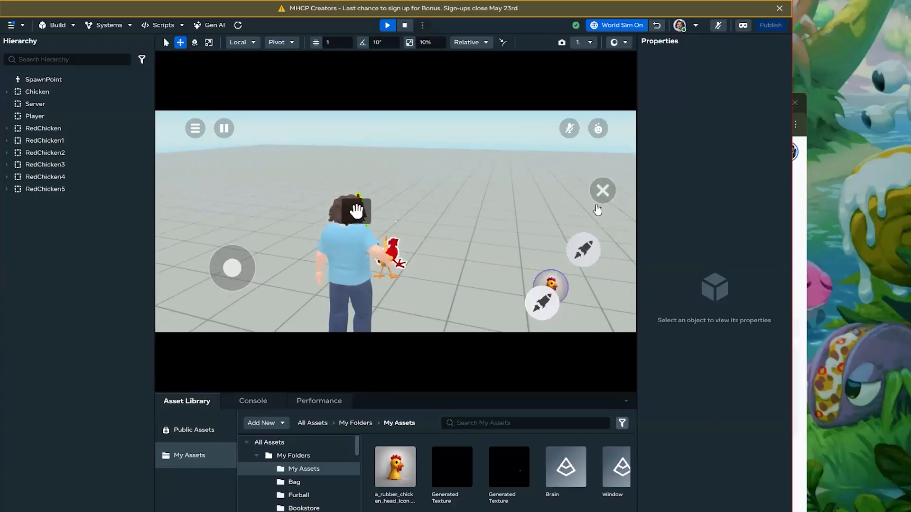
Step: Repeatedly open and close the mobile item wheel in the preview to check the icons of the stored chickens
click(603, 191)
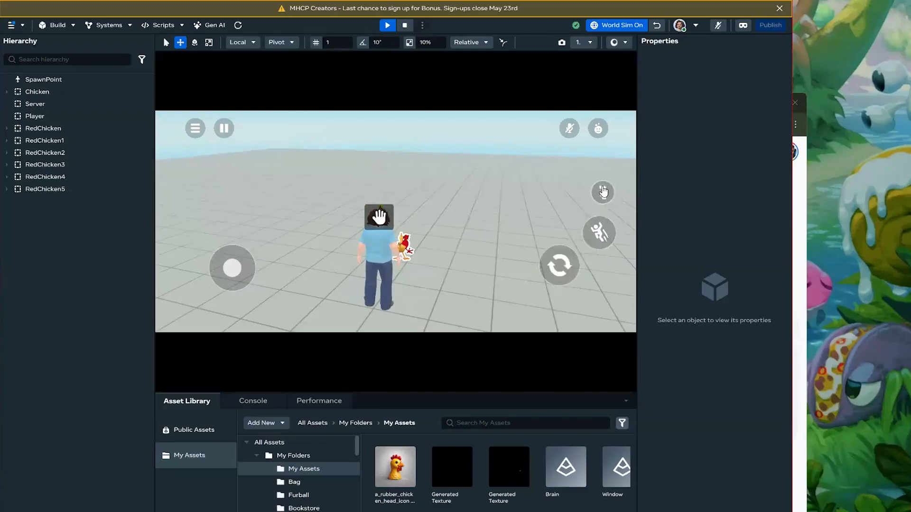
click(603, 192)
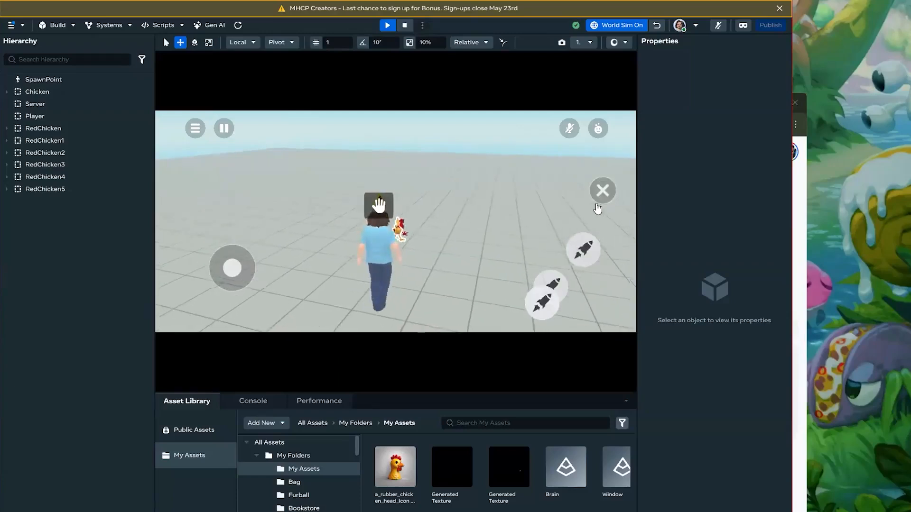
click(600, 202)
click(601, 200)
click(601, 199)
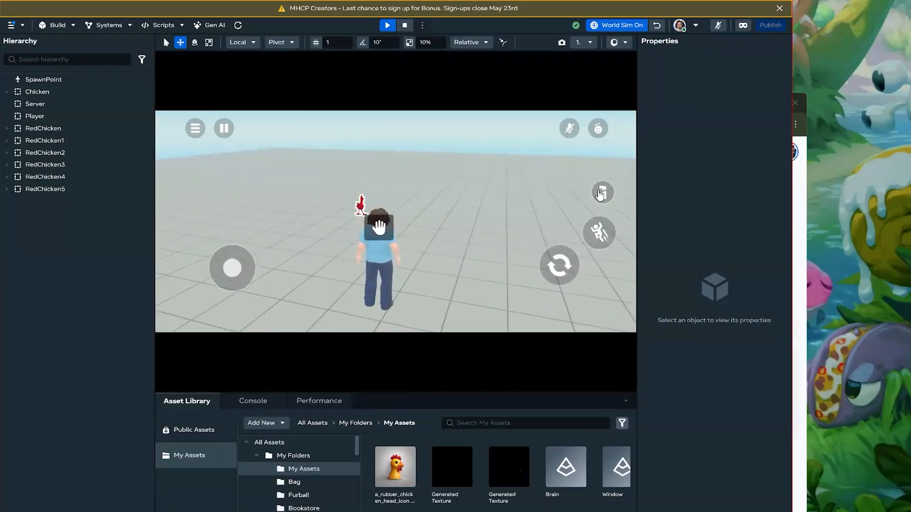
click(602, 192)
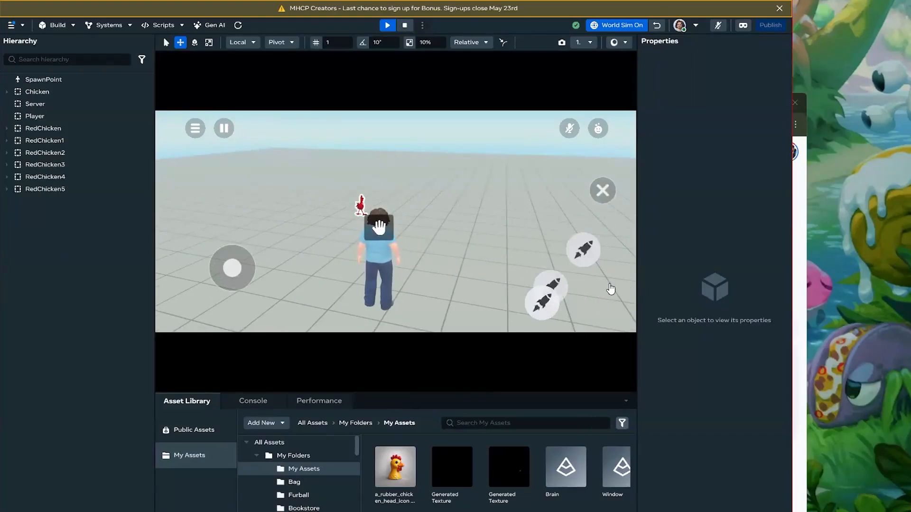
click(602, 190)
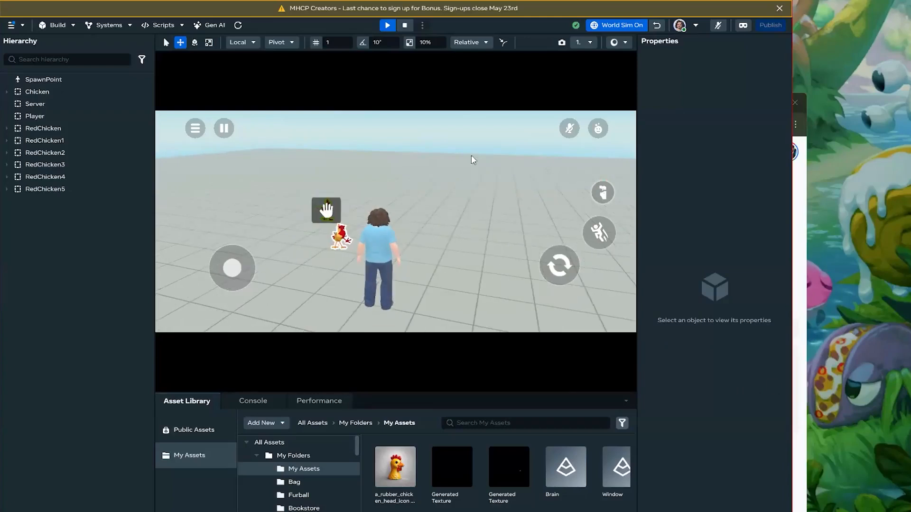
Step: Start publishing the world and complete its rating survey with "None of the above" and an unrestricted audience
click(770, 25)
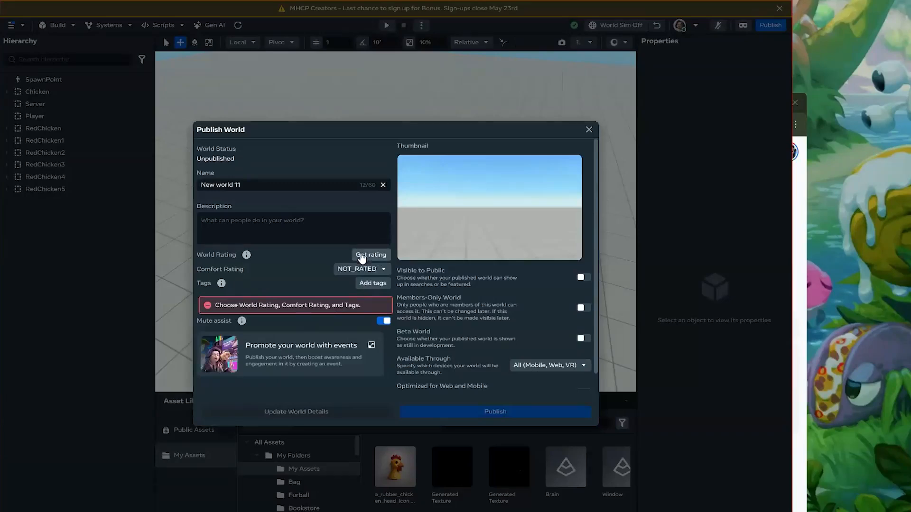
click(364, 256)
scroll(355, 329, down, 3)
click(306, 352)
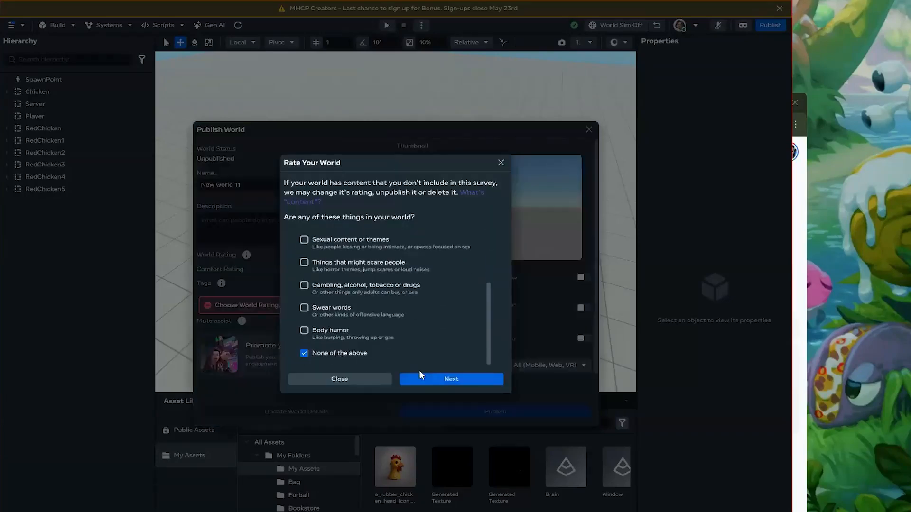
click(420, 378)
click(332, 277)
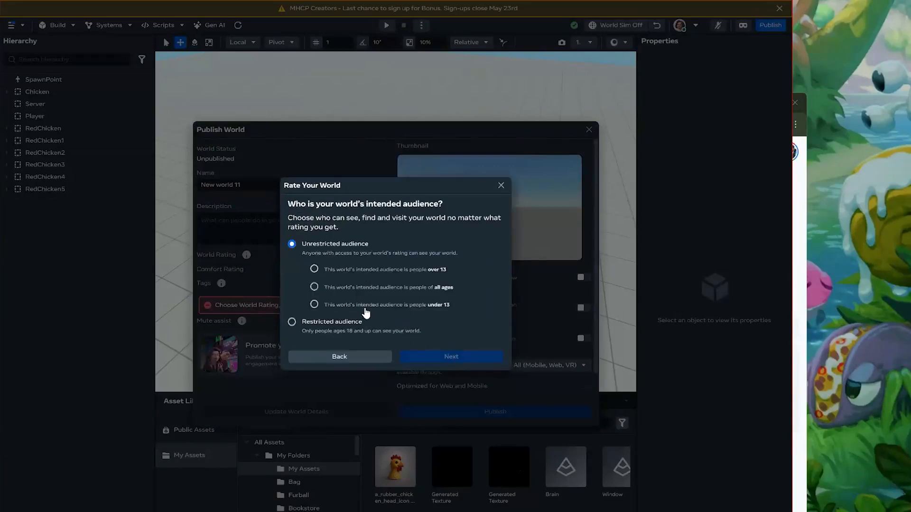
click(370, 295)
click(456, 356)
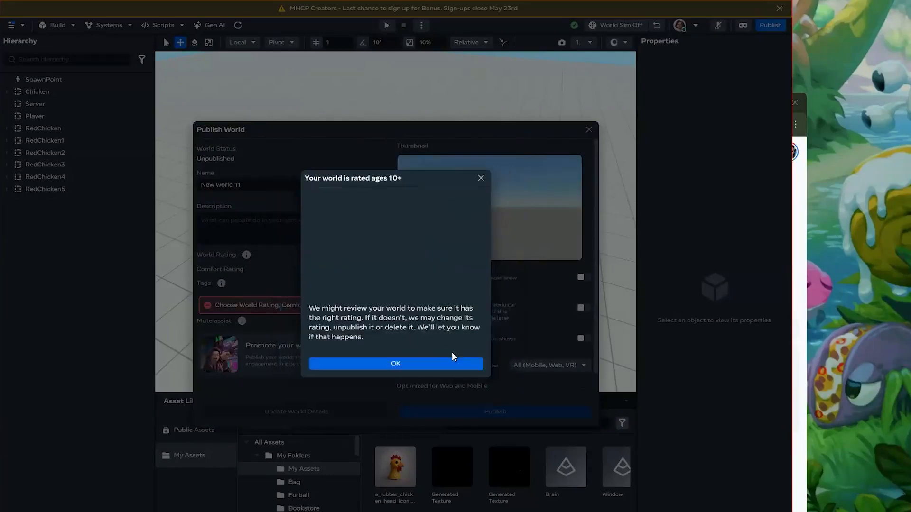
click(365, 363)
Step: Set the world's comfort rating to COMFORTABLE and turn on Visible to Public
click(363, 269)
click(368, 297)
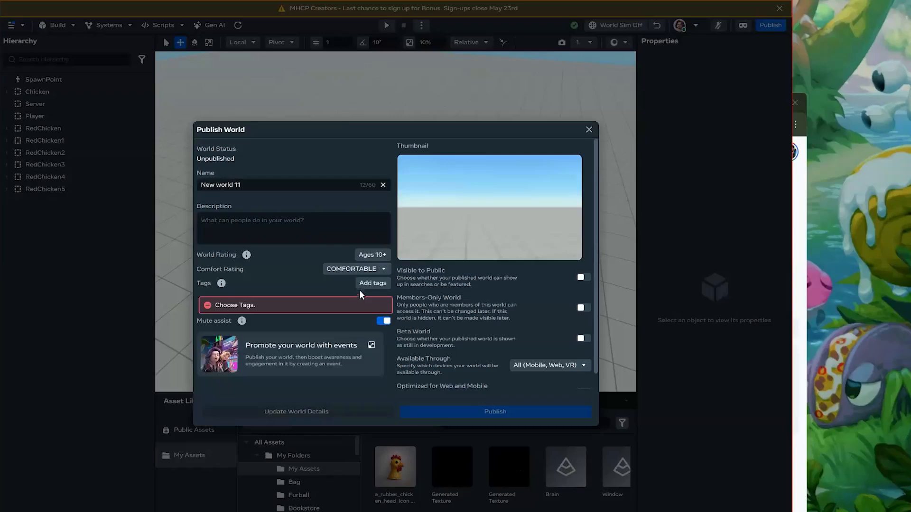
click(585, 279)
Step: Add the Experimental tag to the world and save the tag selection
click(363, 284)
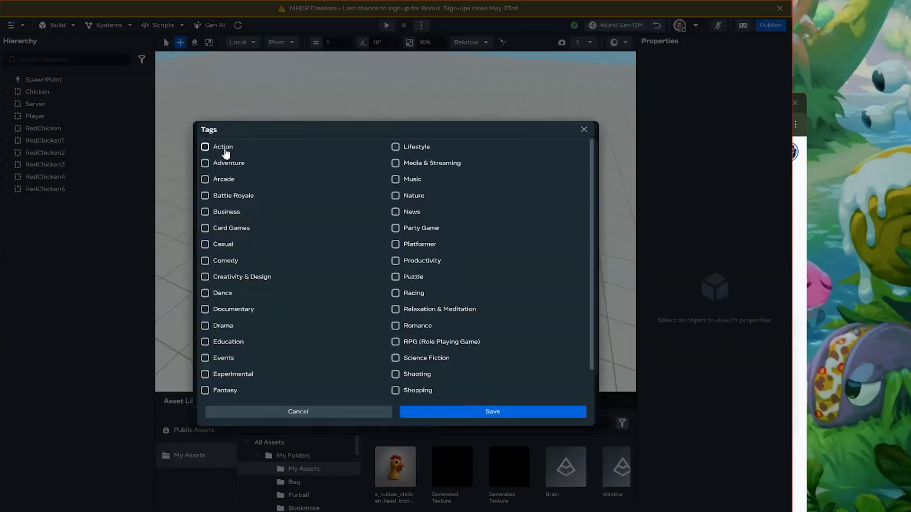
click(462, 411)
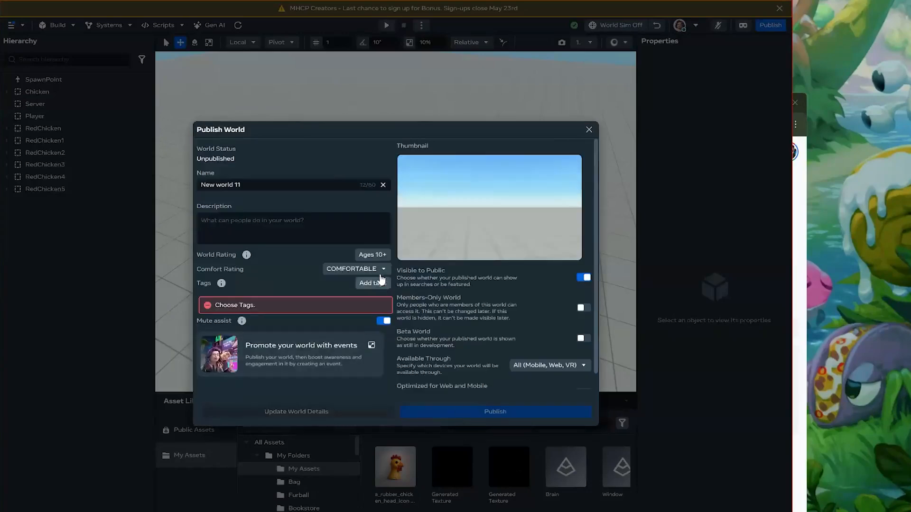
click(365, 282)
scroll(332, 304, down, 1)
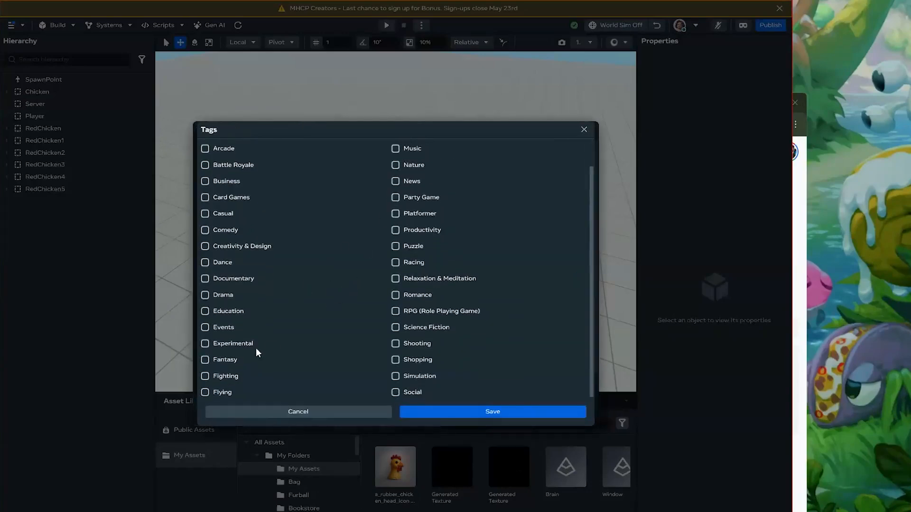
click(204, 344)
click(464, 411)
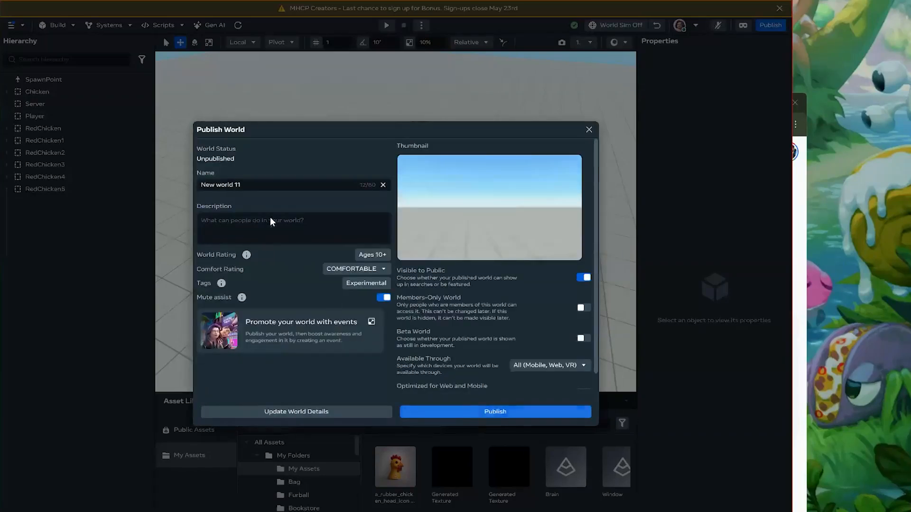
Step: Rename the world "Hoslter Test" and publish it, agreeing to the publishing notice
click(226, 186)
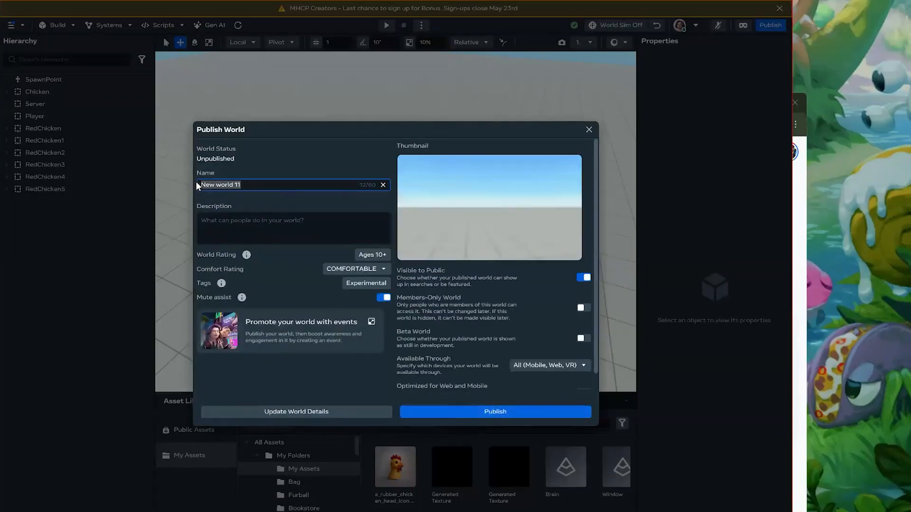
text(Hoslter Test)
click(479, 417)
click(432, 292)
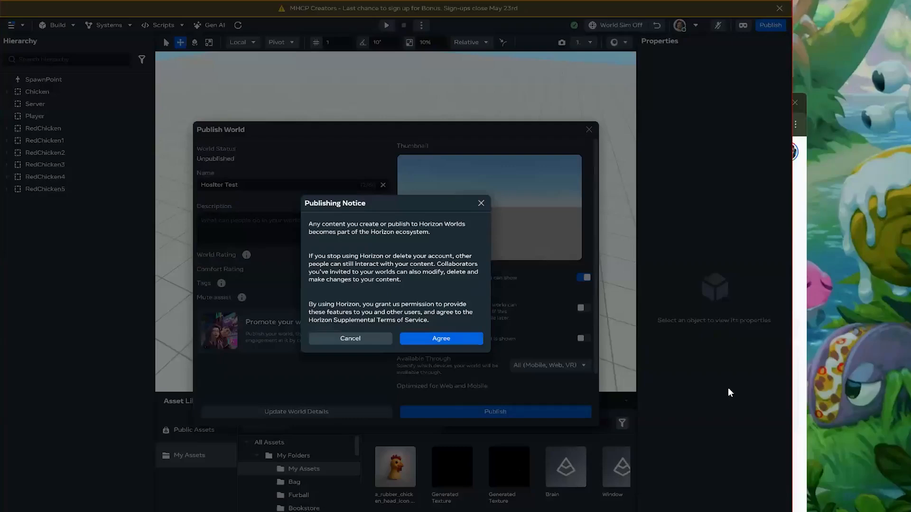
click(416, 339)
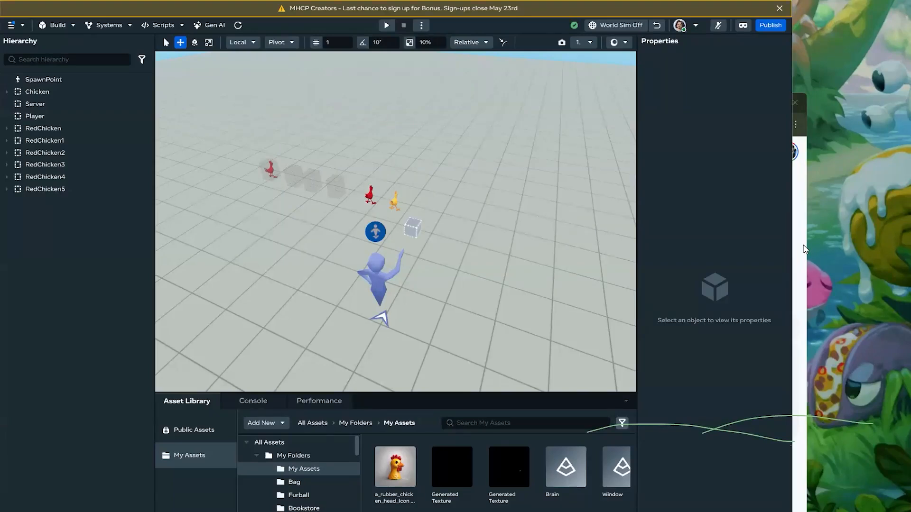
Step: Switch to the Google Slides deck on building player holstering systems at its Q&A slide
click(805, 257)
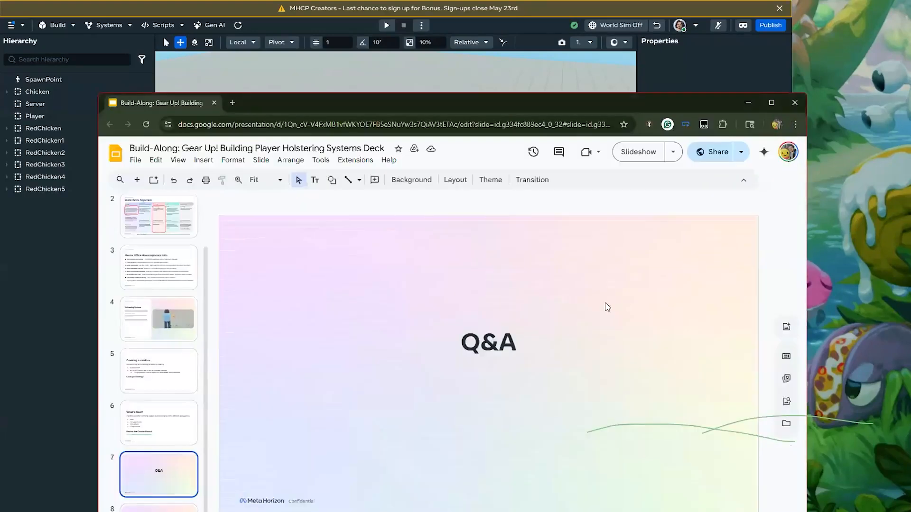